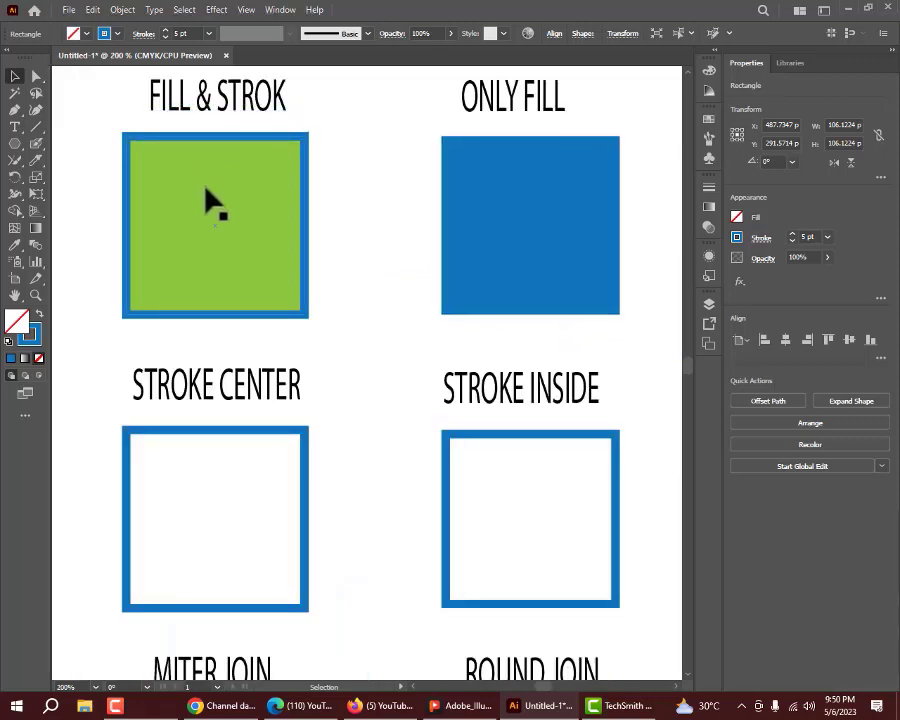
# - Select the FILL & STROK, ONLY FILL and ONLY STROKE squares in turn to examine their fill and stroke settings
pyautogui.click(210, 256)
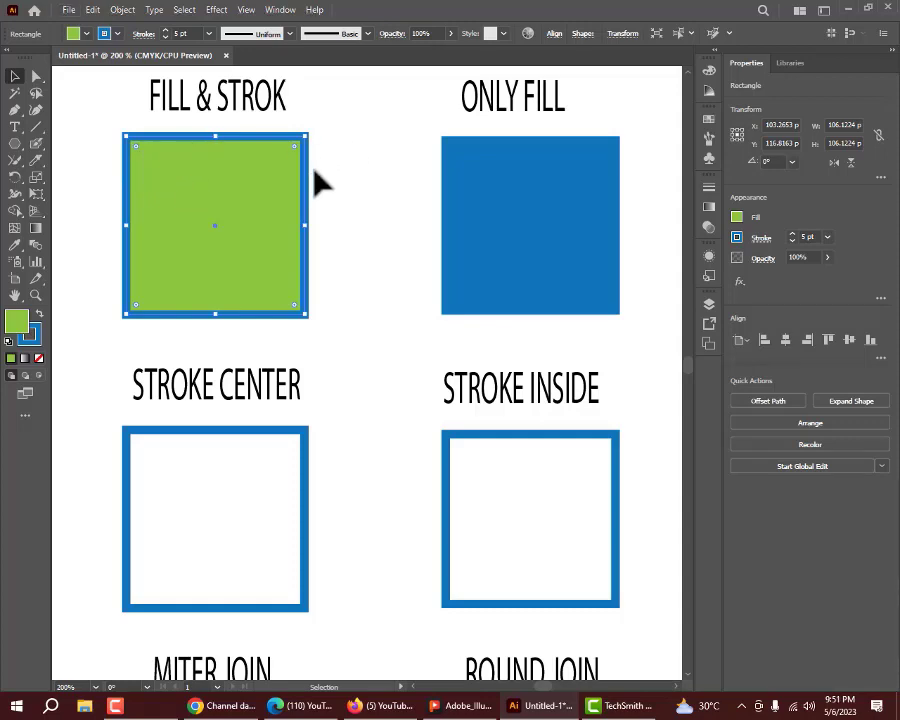
pyautogui.moveTo(307, 160); pyautogui.dragTo(217, 194)
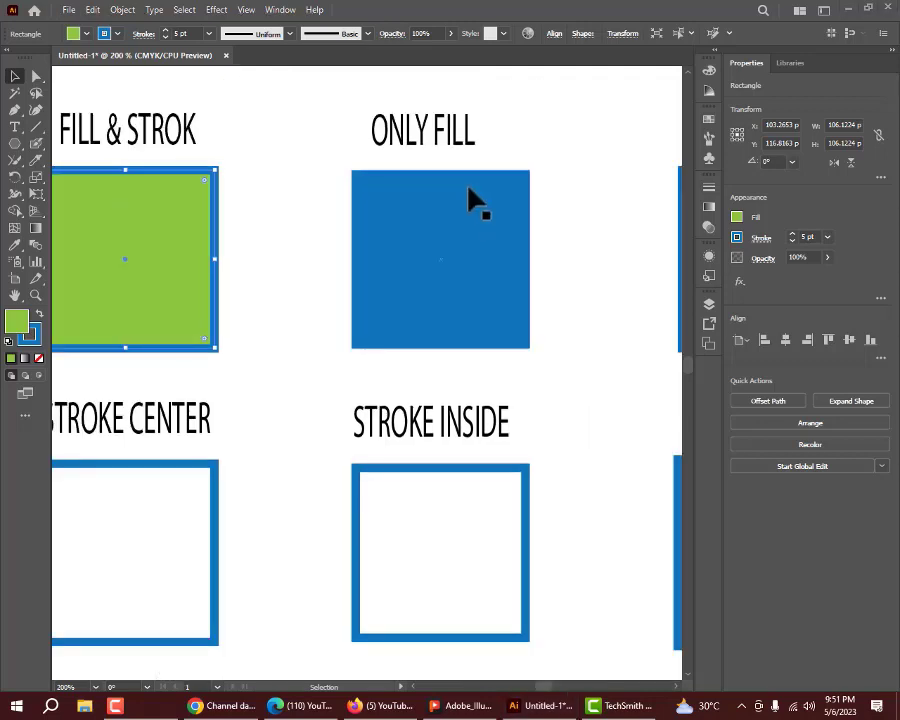
pyautogui.click(458, 250)
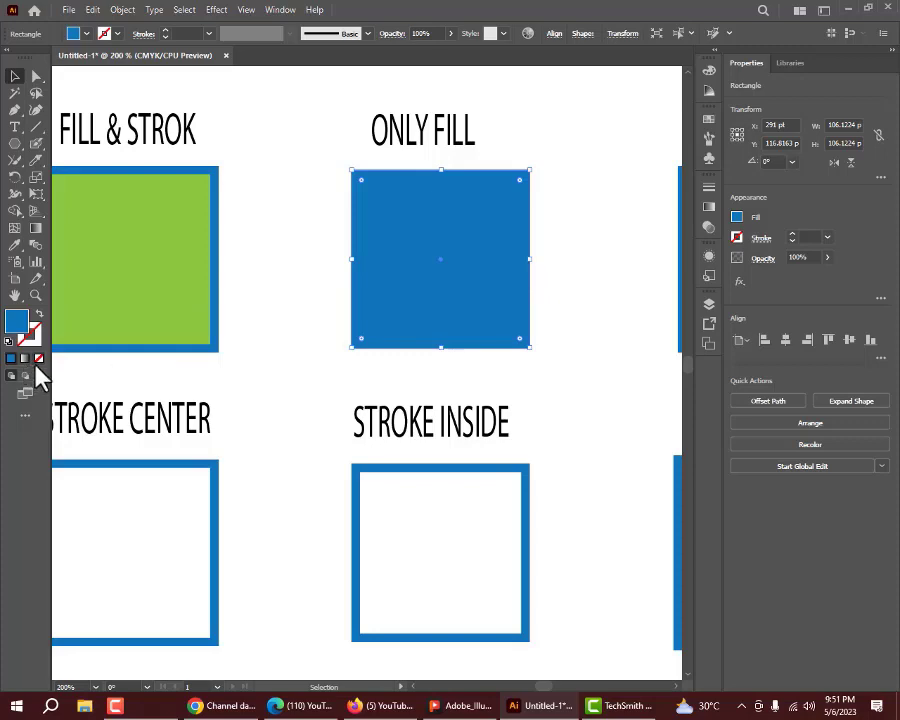
pyautogui.scroll(-1, 326, 335)
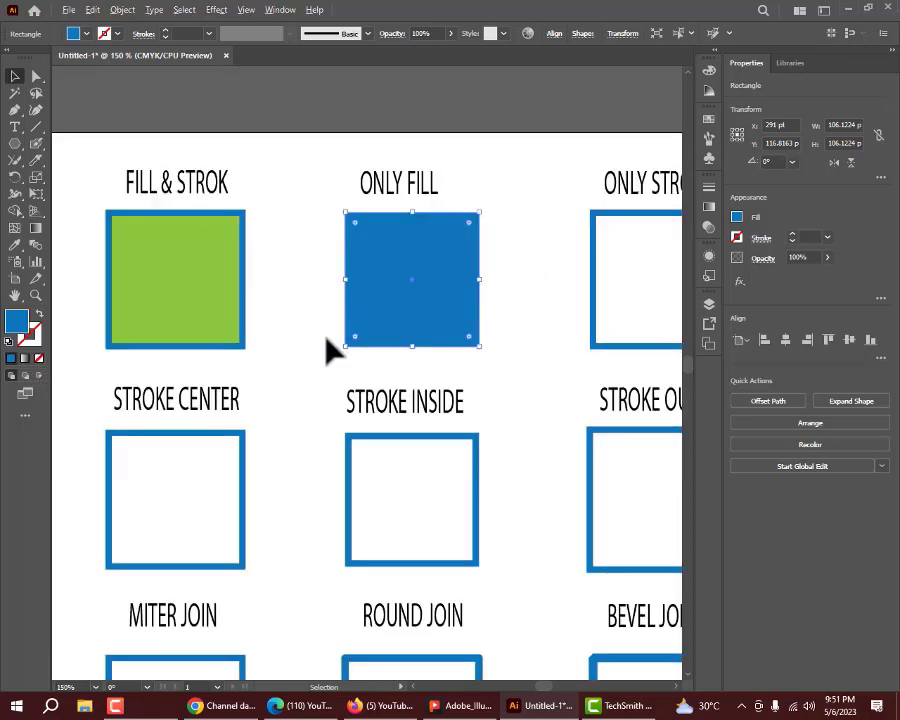
pyautogui.moveTo(326, 335); pyautogui.dragTo(201, 342)
pyautogui.click(469, 269)
# - Try a 4 pt stroke on the STROKE CENTER square, restore it to 5 pt, and check its stroke alignment option
pyautogui.scroll(1, 540, 195)
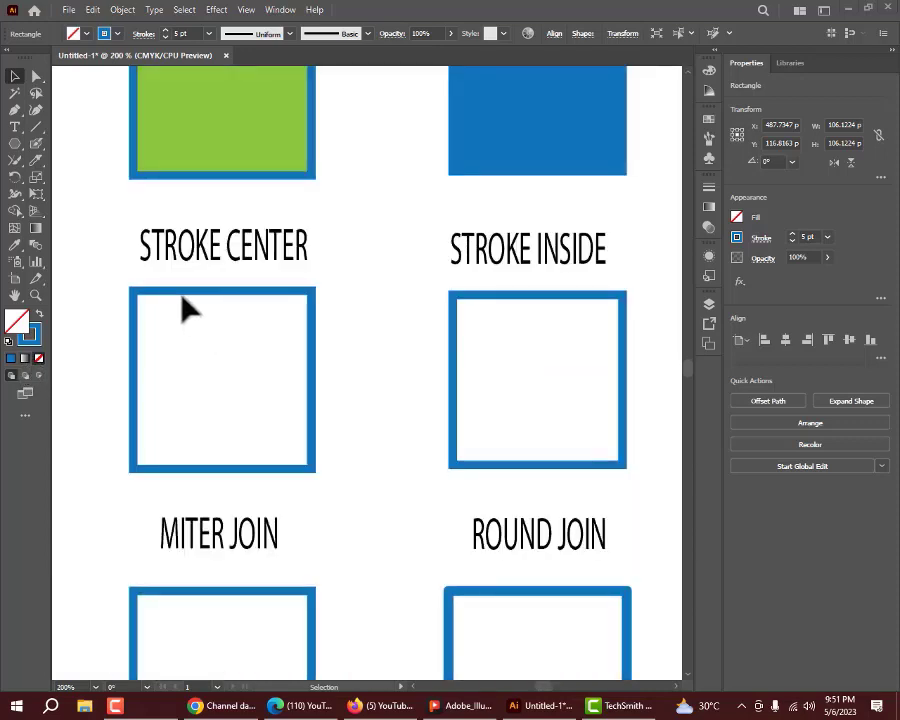
pyautogui.click(153, 311)
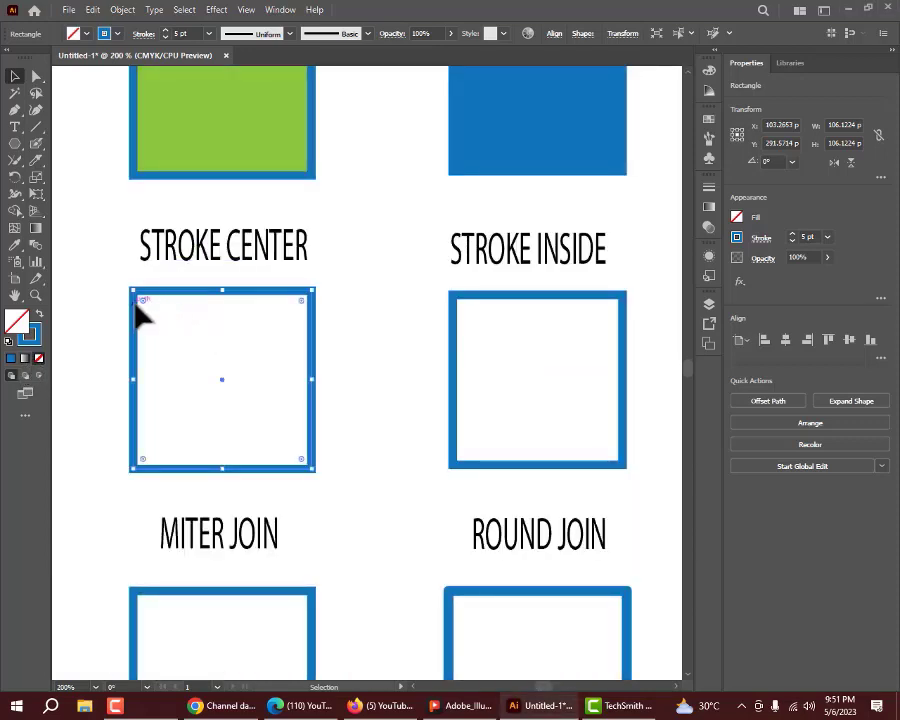
pyautogui.scroll(6, 140, 314)
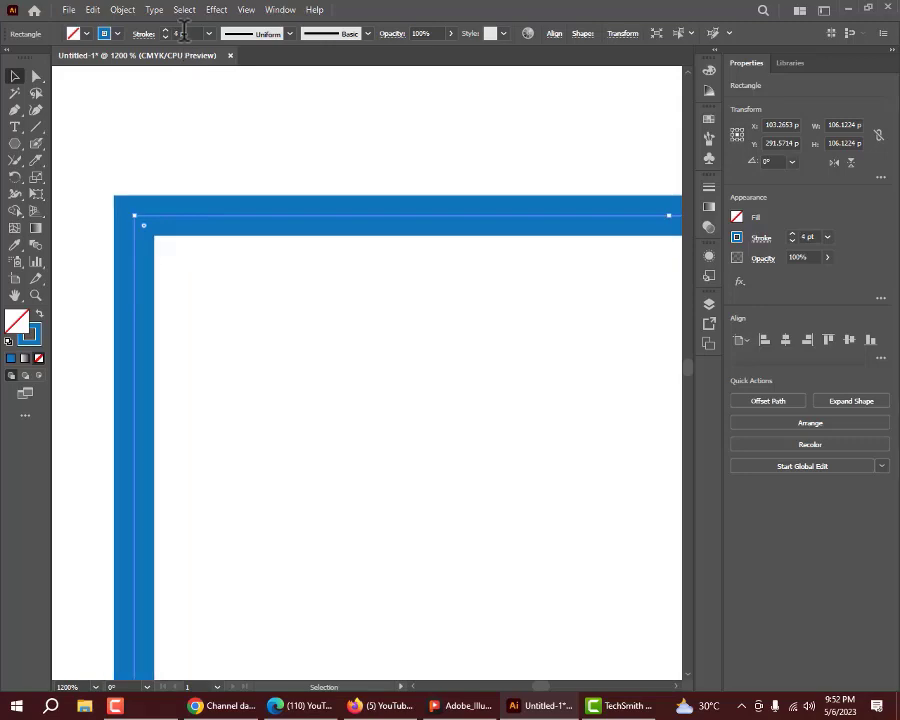
pyautogui.scroll(-1, 184, 31)
pyautogui.scroll(3, 184, 31)
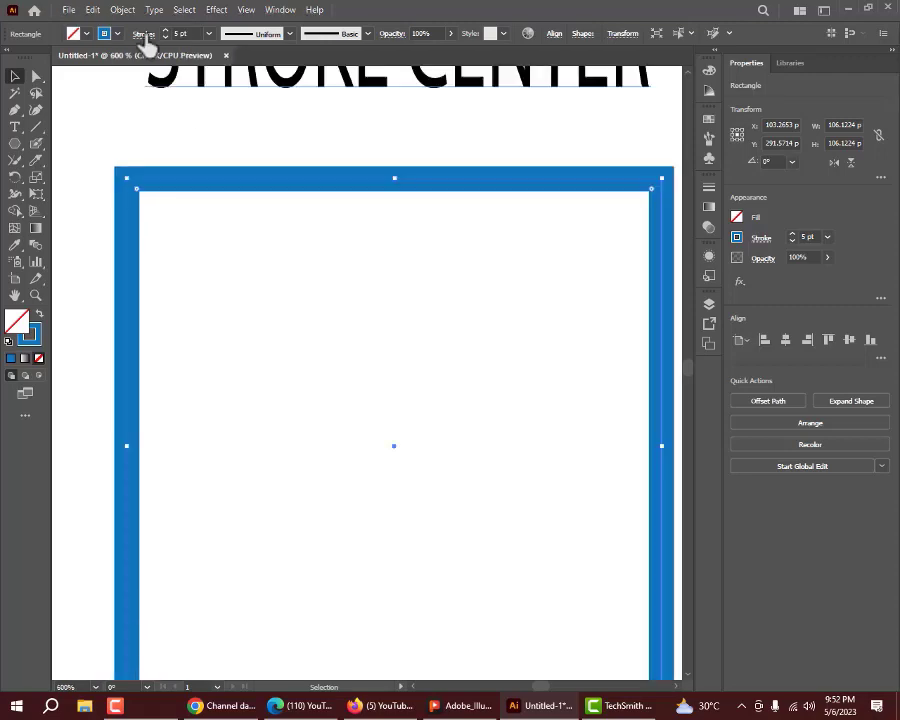
pyautogui.click(144, 35)
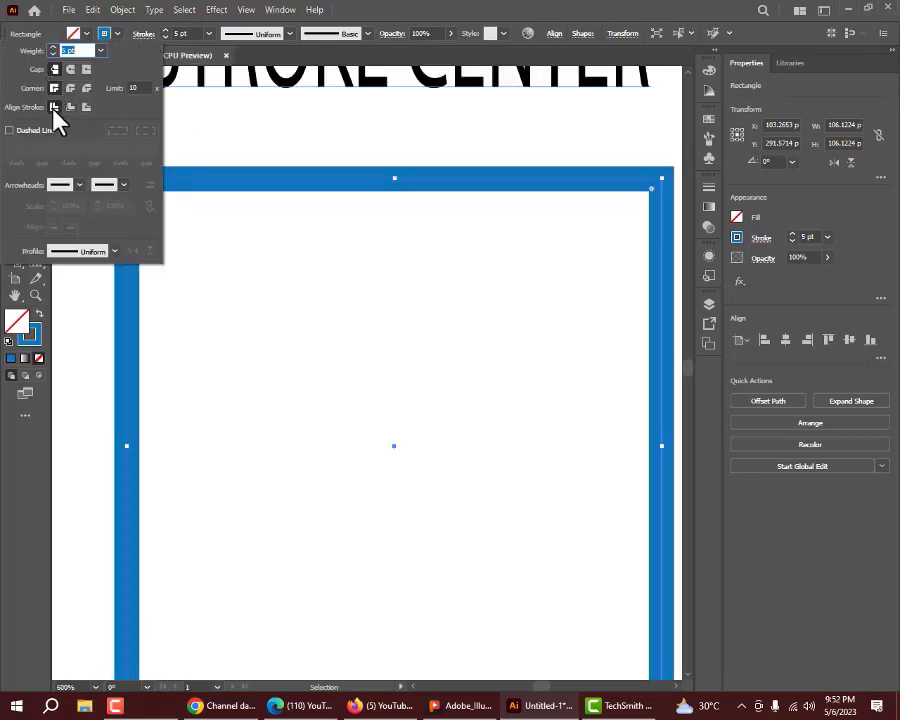
pyautogui.press('Escape')
# - Select the STROKE INSIDE square and examine its stroke alignment option and how the stroke sits against the path
pyautogui.scroll(-3, 104, 311)
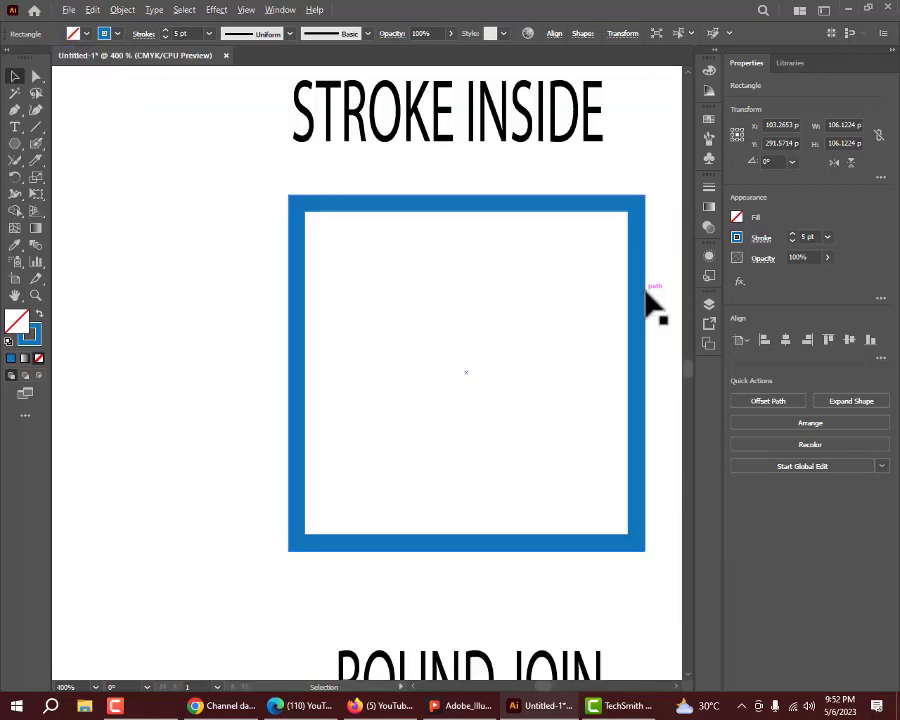
pyautogui.click(626, 214)
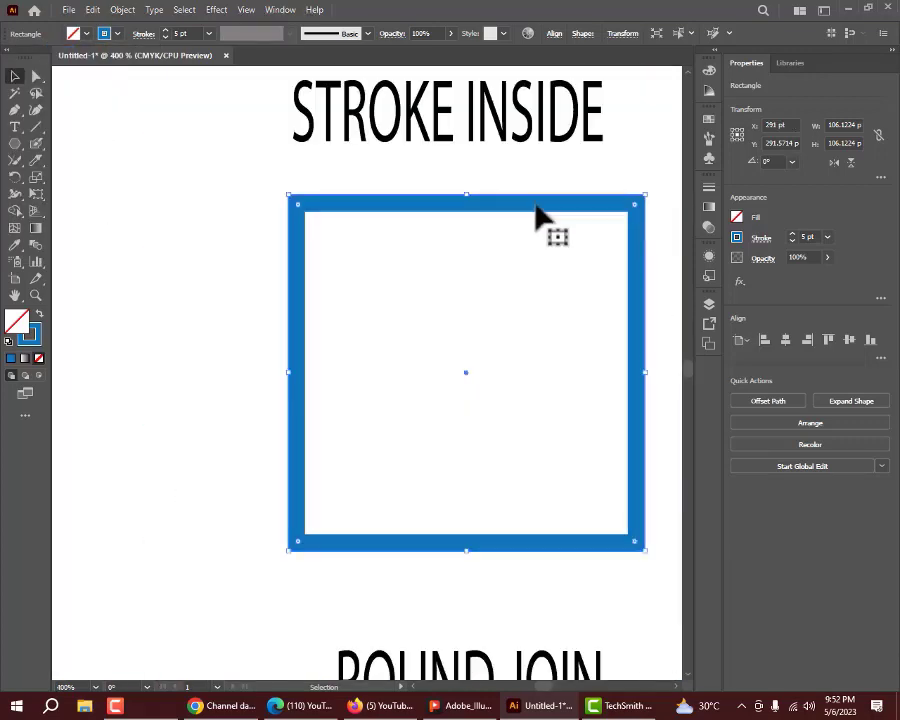
pyautogui.click(143, 33)
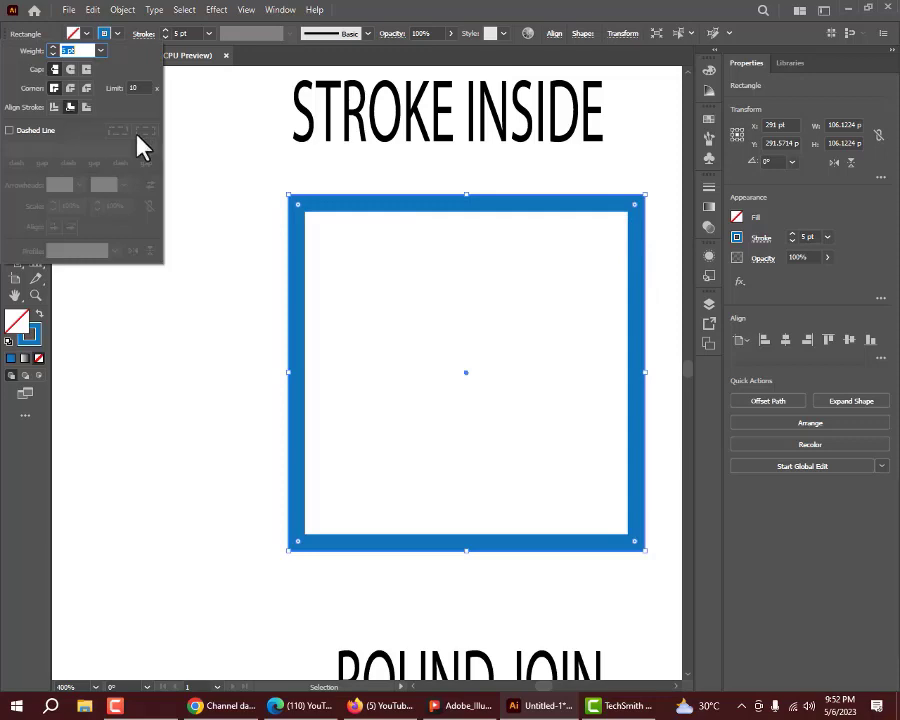
pyautogui.scroll(1, 315, 225)
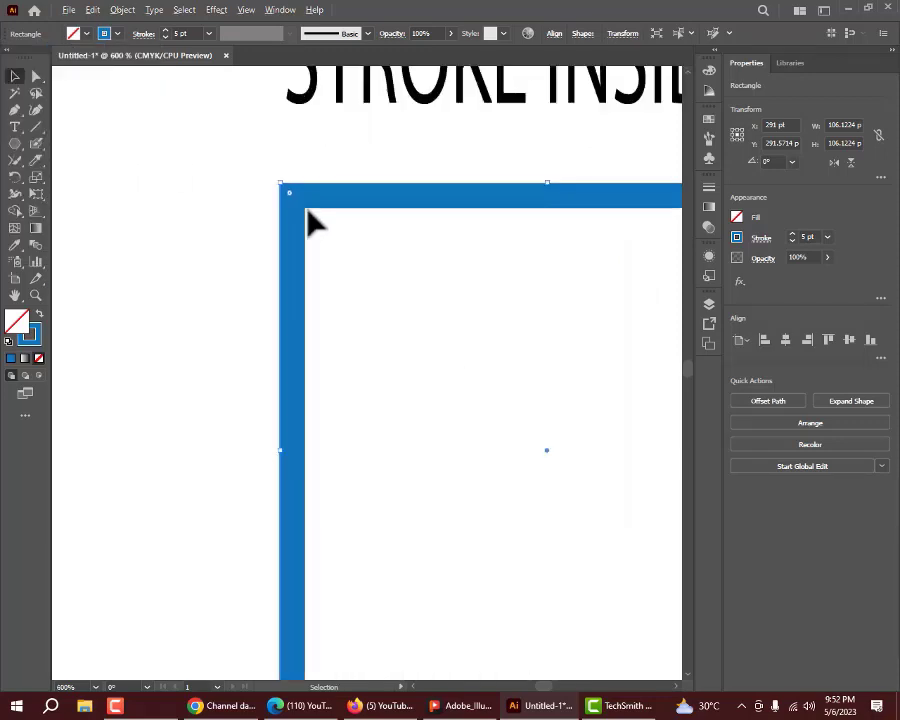
pyautogui.scroll(1, 292, 205)
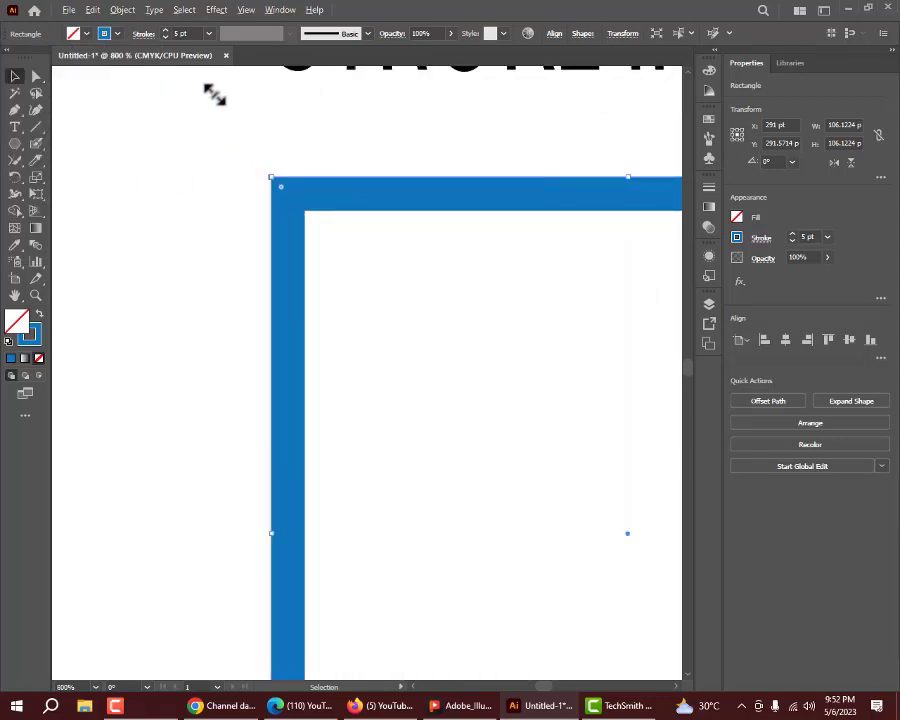
pyautogui.scroll(-1, 181, 35)
pyautogui.scroll(2, 181, 37)
pyautogui.scroll(-2, 182, 35)
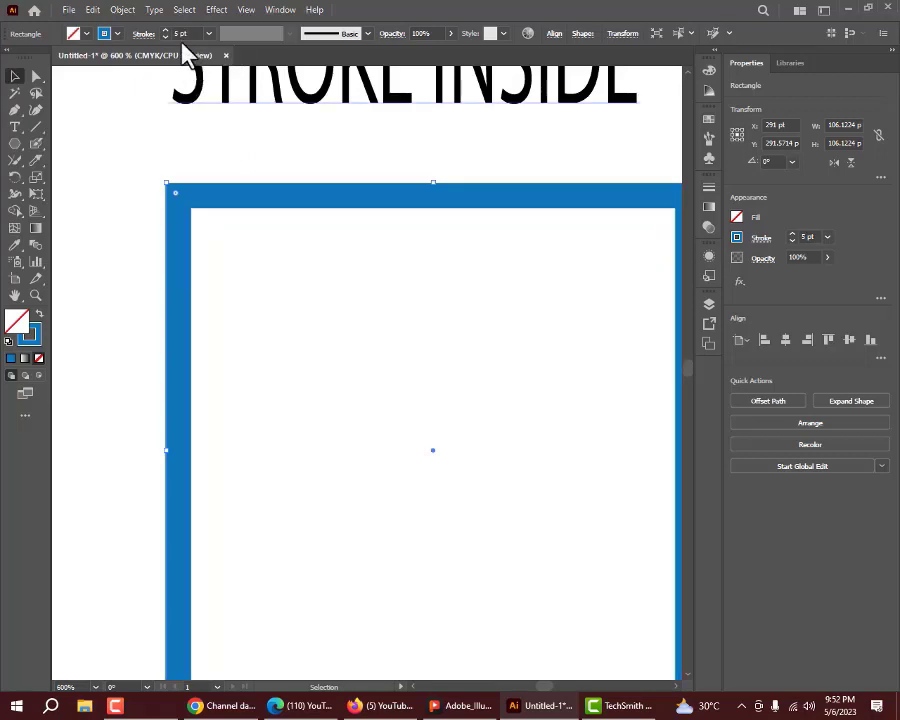
pyautogui.scroll(2, 182, 34)
pyautogui.scroll(1, 182, 34)
pyautogui.scroll(-3, 182, 34)
pyautogui.scroll(-4, 106, 215)
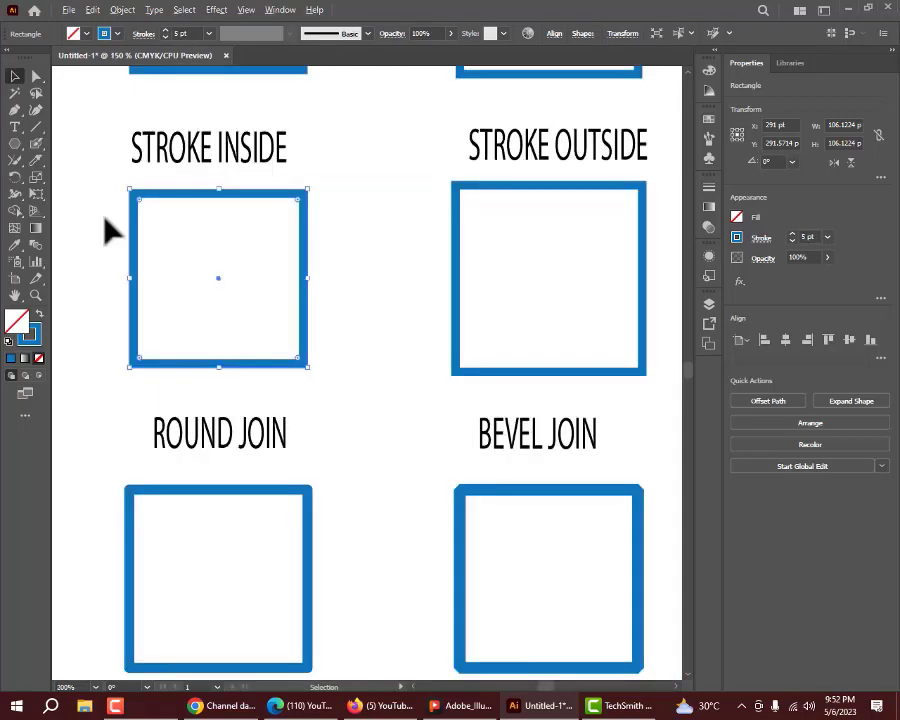
# - Select the STROKE OUTSIDE square and examine its Align Stroke to Outside option and the path's inner edge
pyautogui.scroll(2, 368, 234)
pyautogui.scroll(1, 368, 234)
pyautogui.scroll(-1, 315, 285)
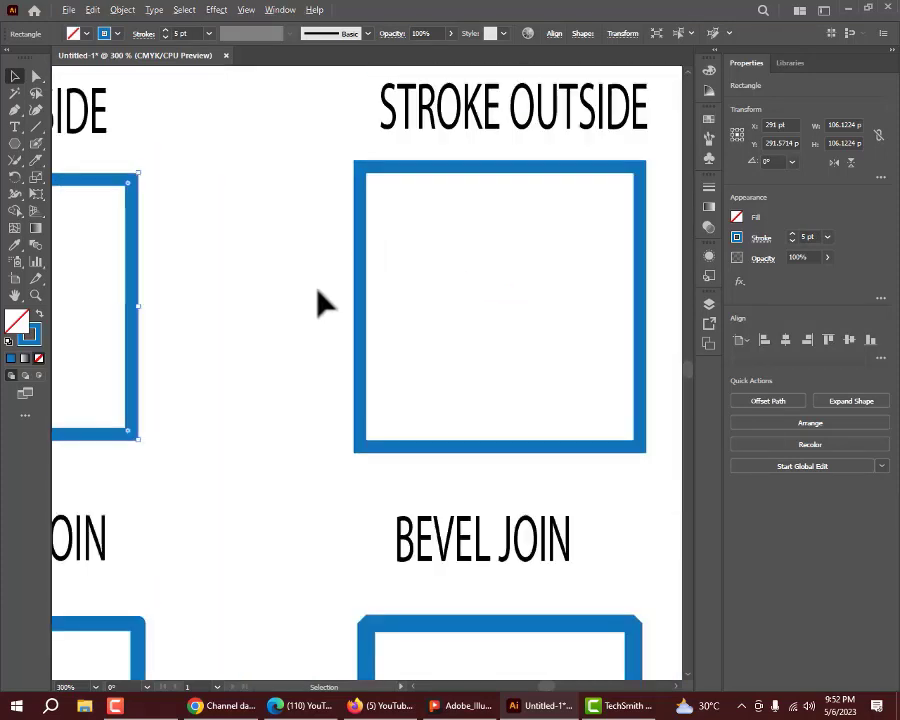
pyautogui.click(361, 276)
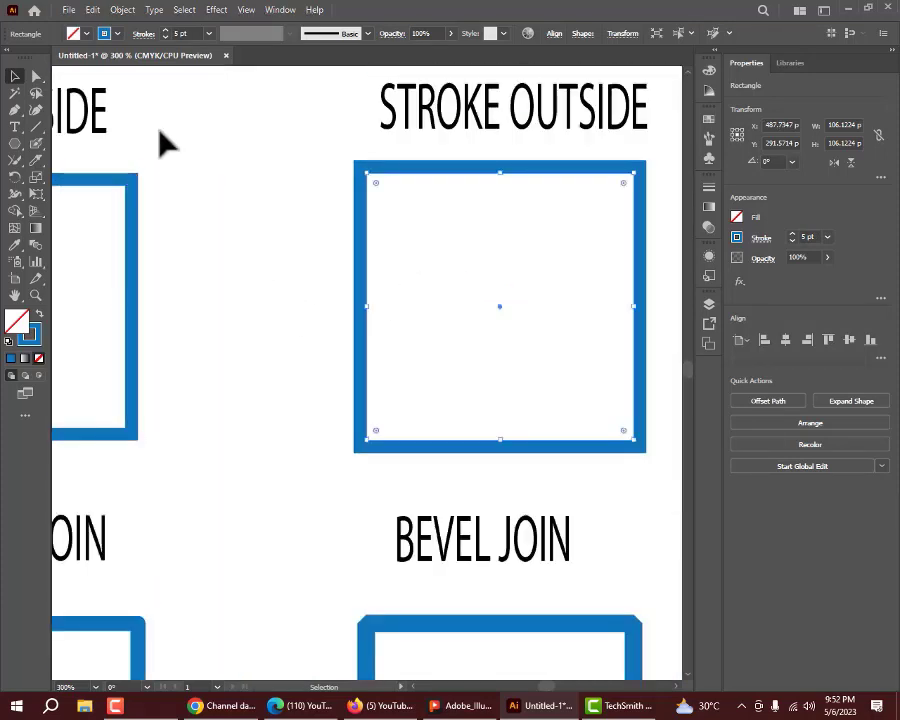
pyautogui.click(143, 34)
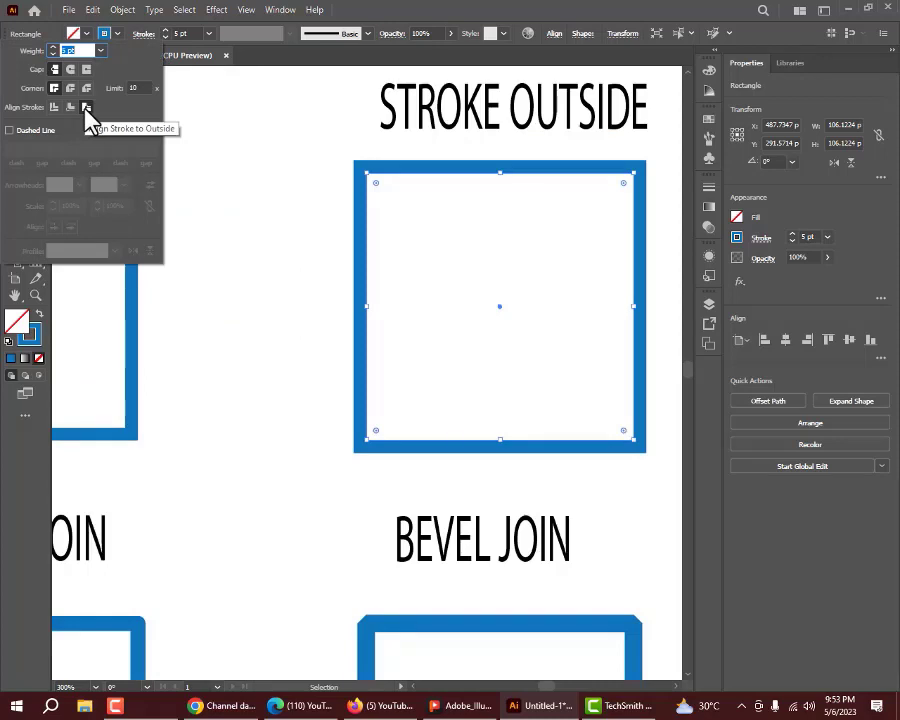
pyautogui.scroll(2, 374, 237)
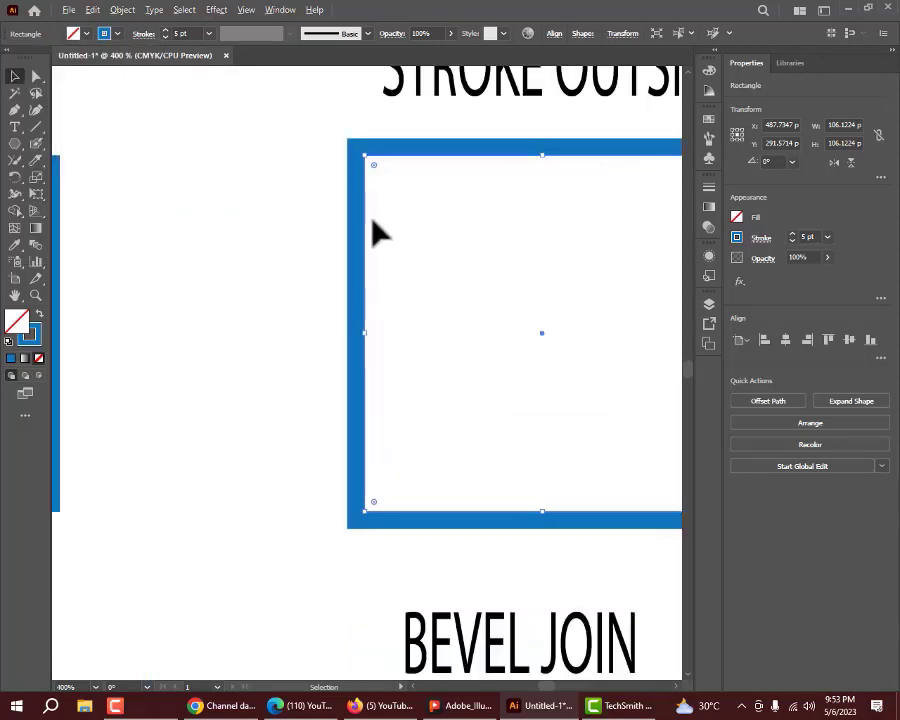
pyautogui.scroll(3, 183, 33)
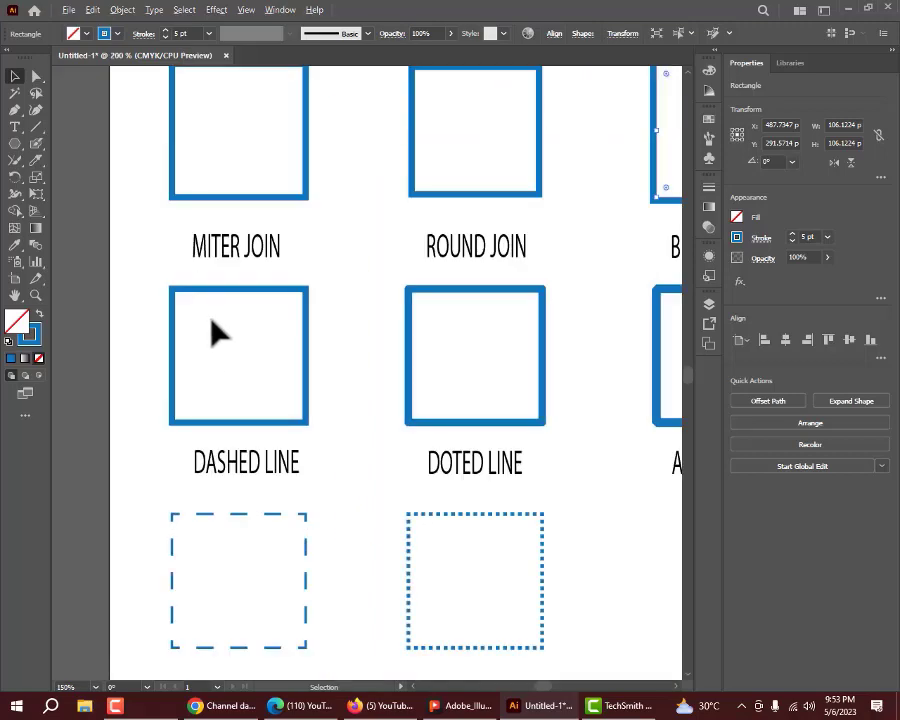
# - Select the MITER JOIN square and examine its corners up close
pyautogui.scroll(1, 211, 327)
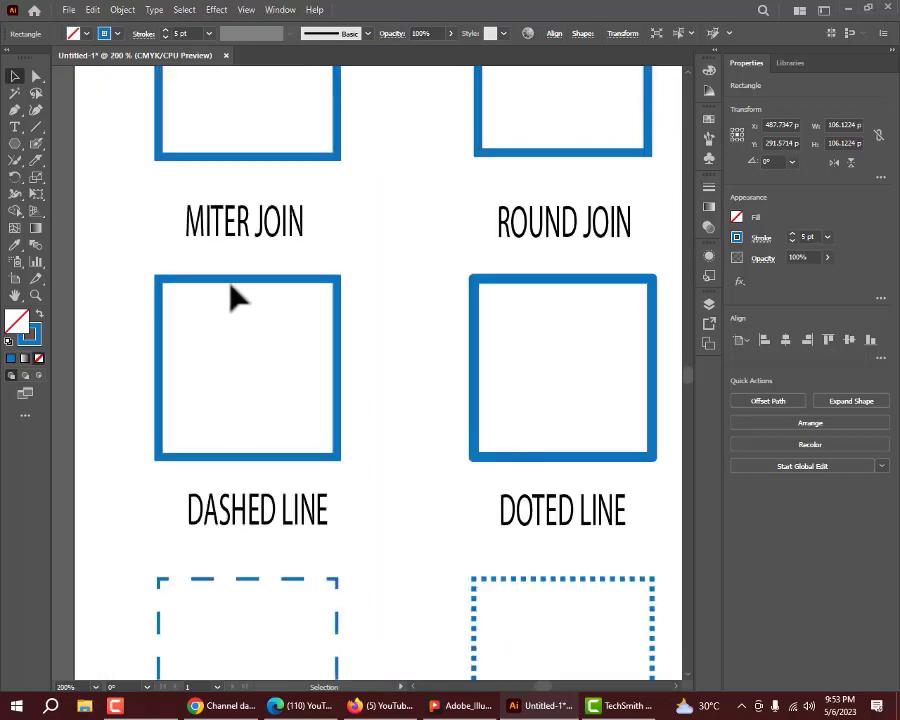
pyautogui.click(236, 292)
pyautogui.scroll(-1, 84, 312)
pyautogui.scroll(3, 392, 312)
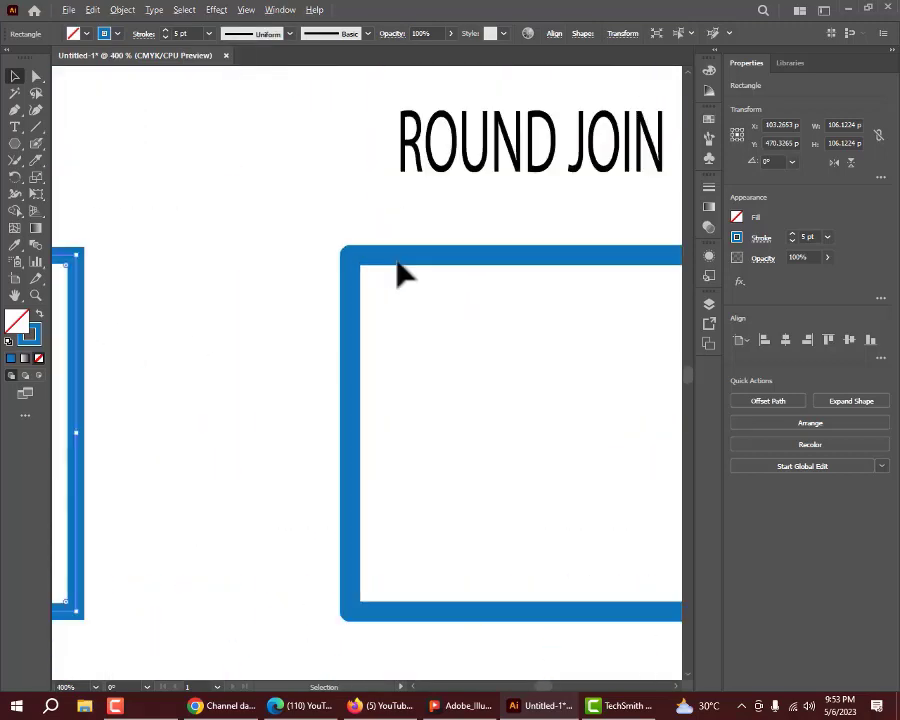
# - Select the ROUND JOIN square and examine its corner option in the stroke settings
pyautogui.click(389, 258)
pyautogui.click(390, 260)
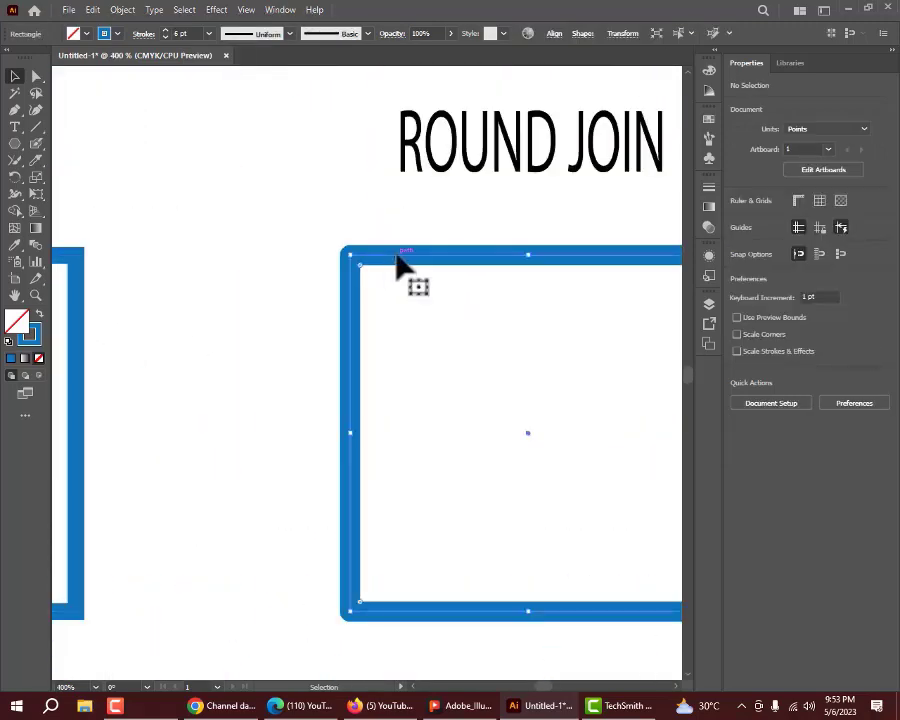
pyautogui.click(143, 34)
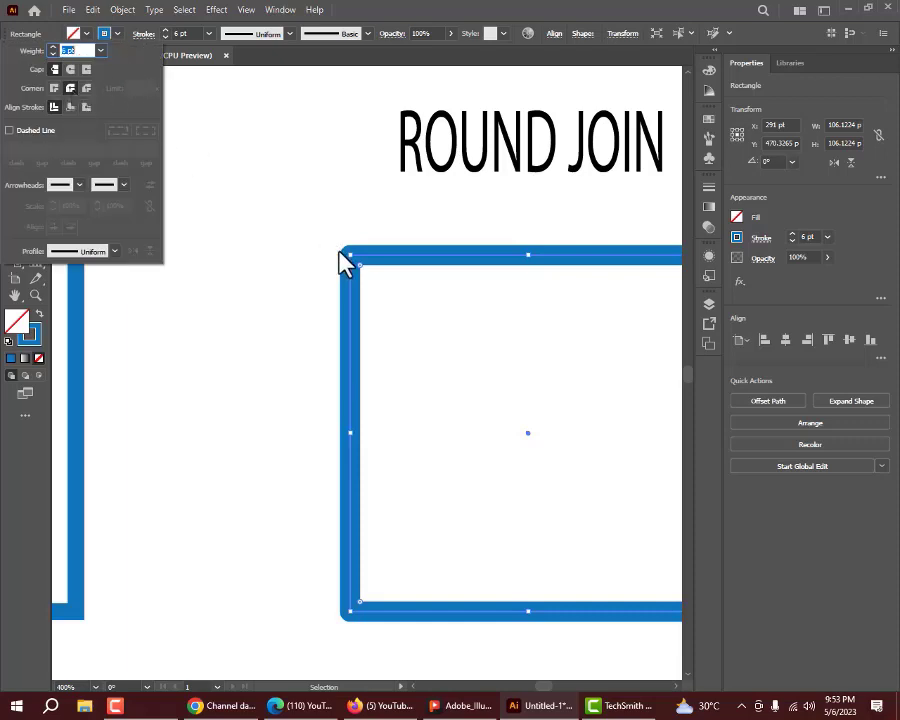
pyautogui.click(367, 257)
pyautogui.scroll(-2, 172, 312)
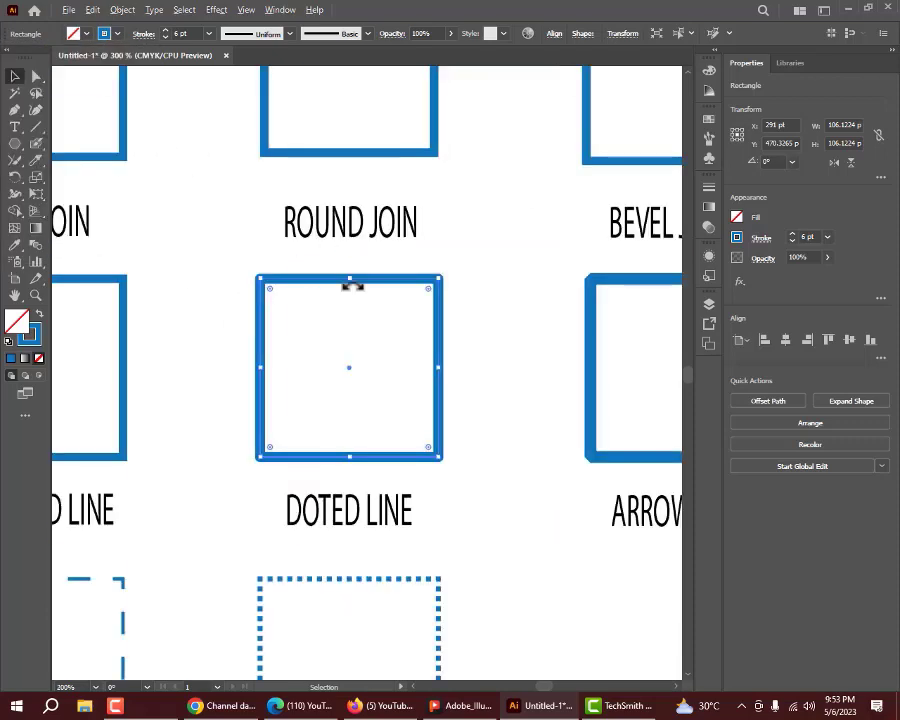
# - Check the corner option of the BEVEL JOIN square in the stroke settings and inspect its corners
pyautogui.scroll(1, 264, 320)
pyautogui.scroll(-3, 336, 310)
pyautogui.scroll(2, 453, 326)
pyautogui.moveTo(416, 326); pyautogui.dragTo(318, 370)
pyautogui.click(143, 33)
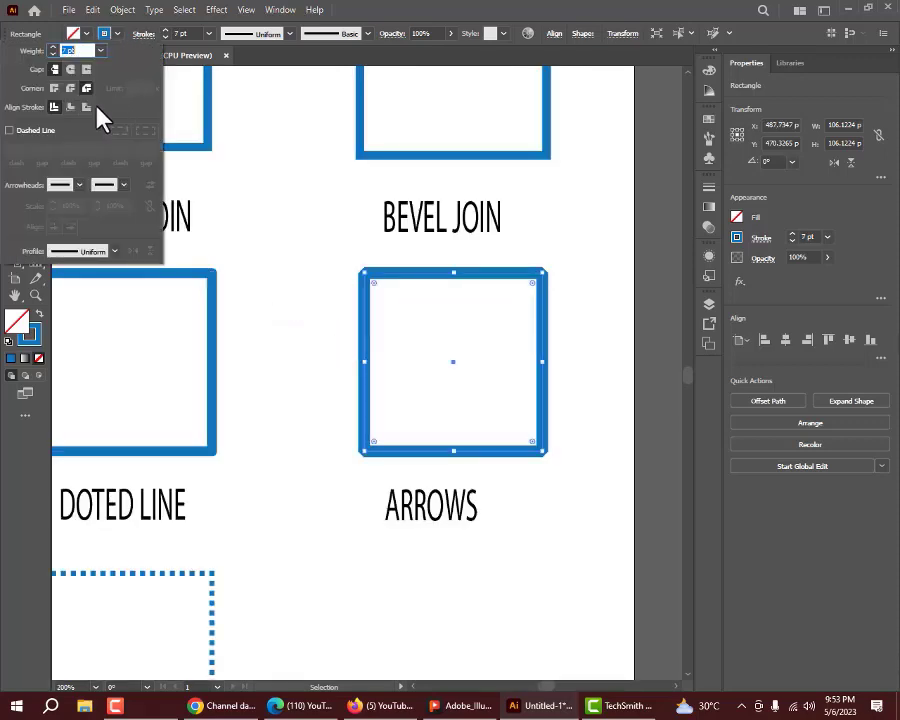
pyautogui.scroll(3, 358, 263)
pyautogui.scroll(-1, 385, 318)
pyautogui.scroll(-2, 402, 334)
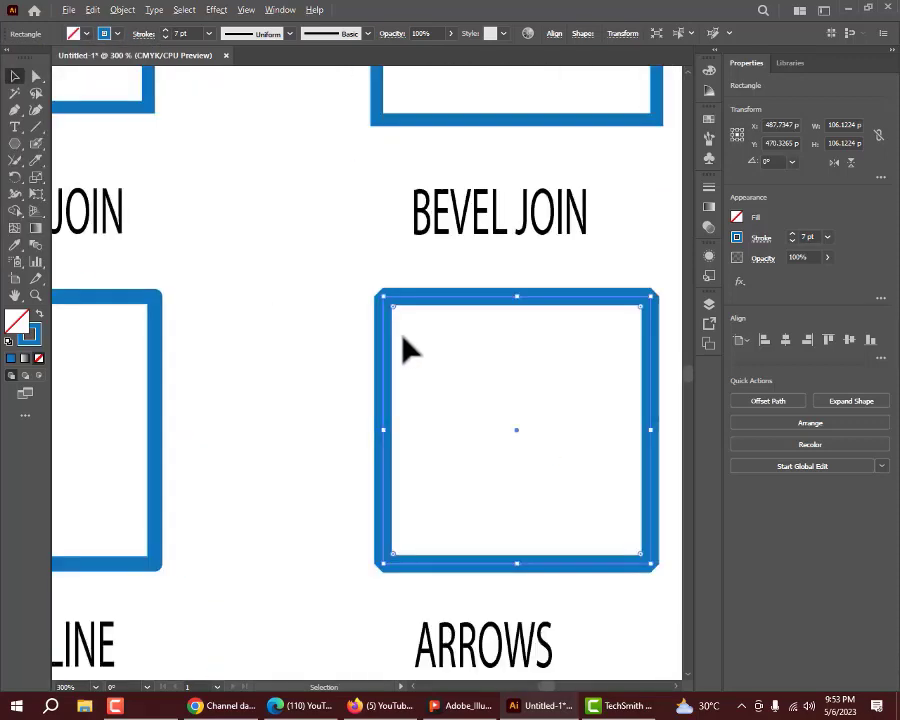
# - Open the stroke settings of the DASHED LINE square and toggle its Dashed Line option off and on again
pyautogui.click(344, 226)
pyautogui.scroll(-3, 344, 226)
pyautogui.scroll(1, 101, 500)
pyautogui.scroll(1, 55, 477)
pyautogui.moveTo(104, 396); pyautogui.dragTo(84, 478)
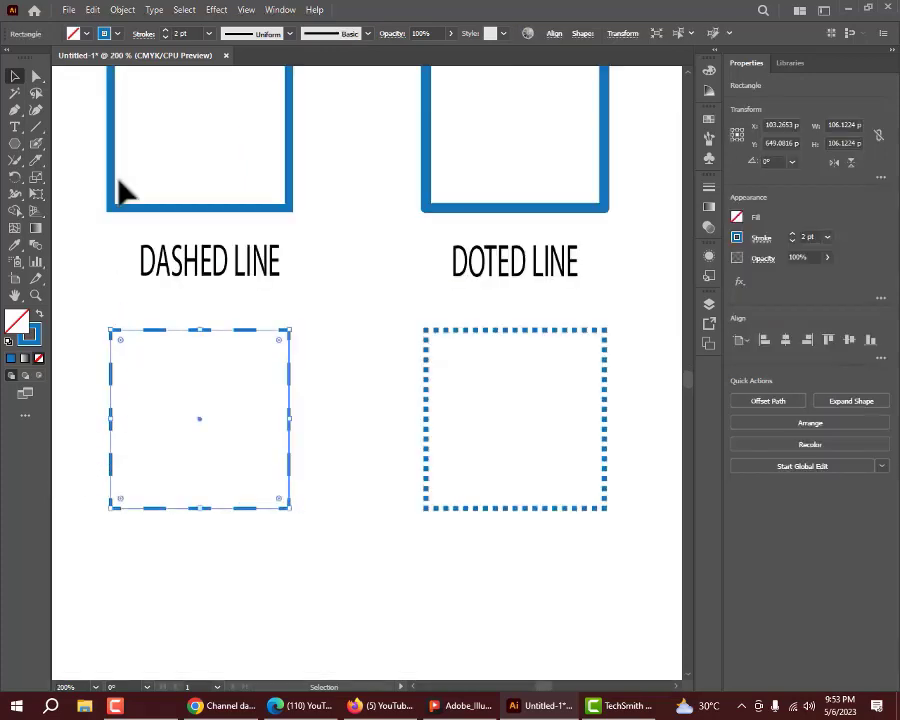
pyautogui.click(136, 40)
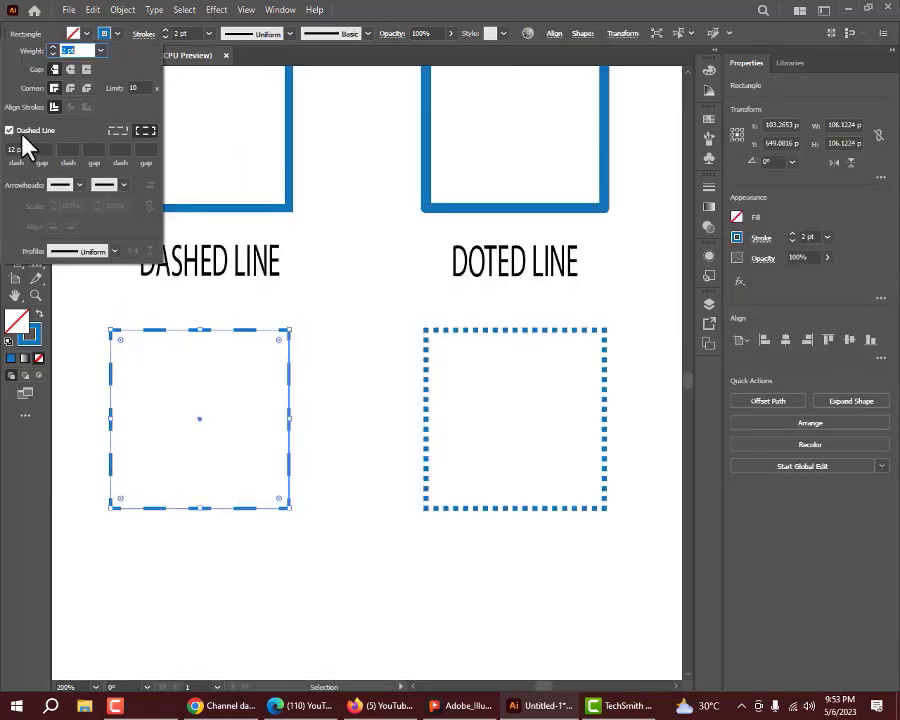
pyautogui.click(10, 130)
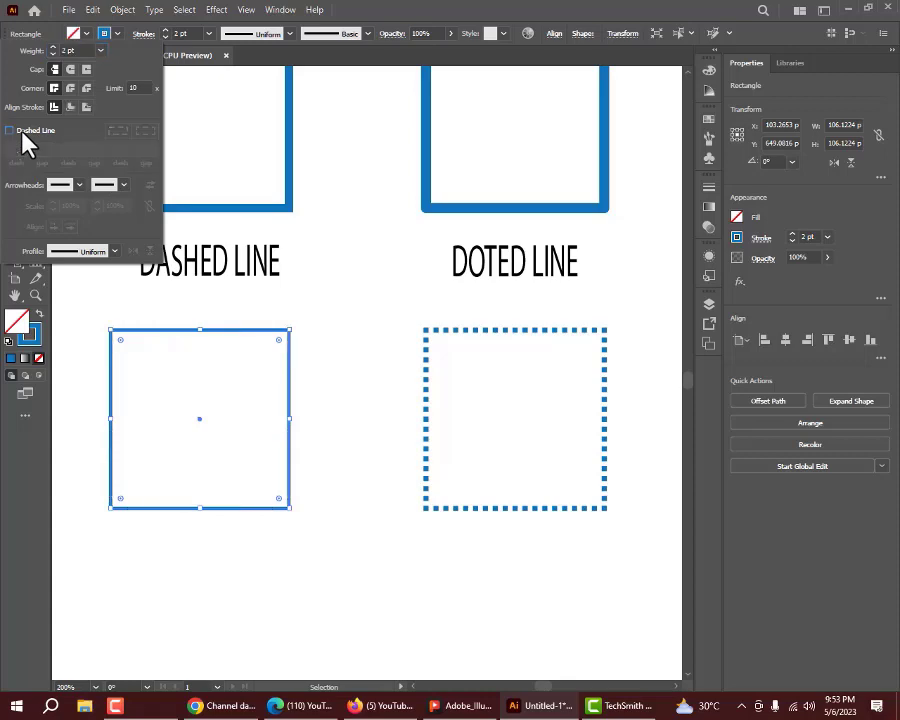
pyautogui.click(22, 133)
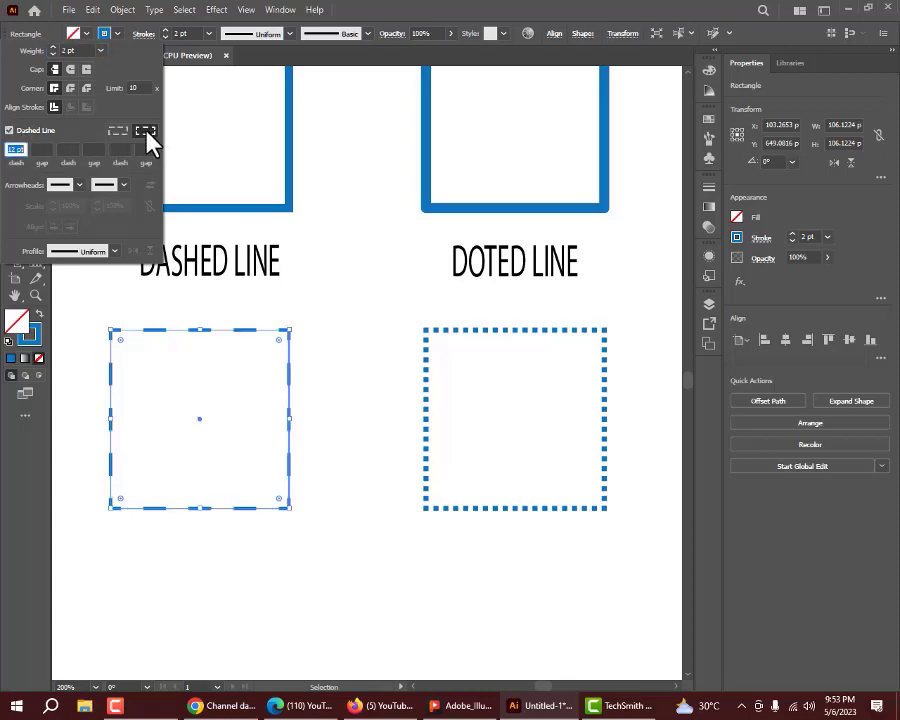
# - Set the dash length of the DOTED LINE square's dashed stroke to 3 pt
pyautogui.scroll(1, 456, 380)
pyautogui.click(414, 360)
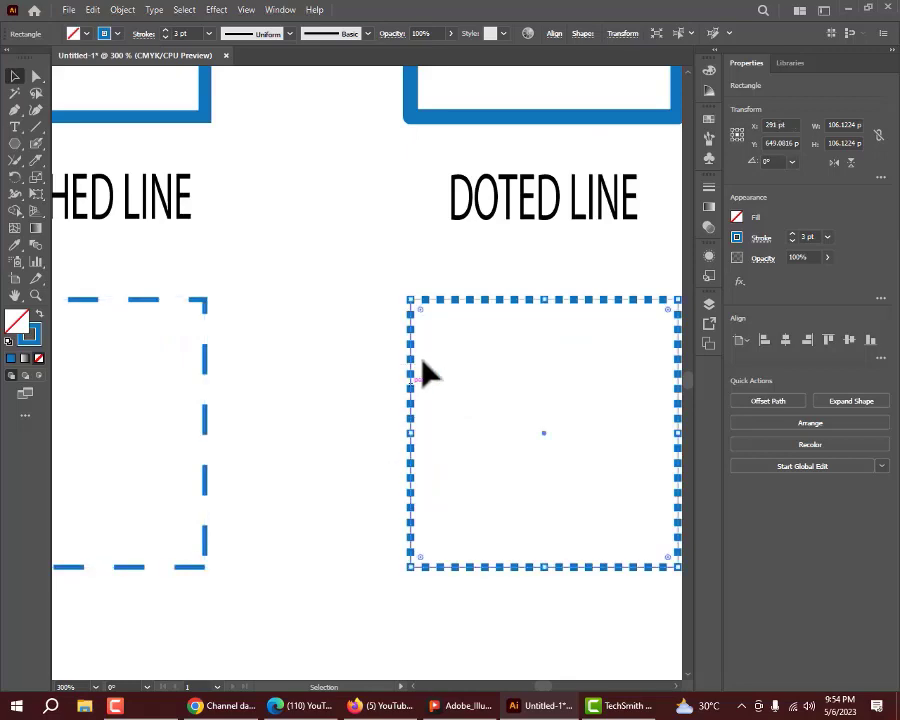
pyautogui.scroll(-2, 262, 366)
pyautogui.click(144, 33)
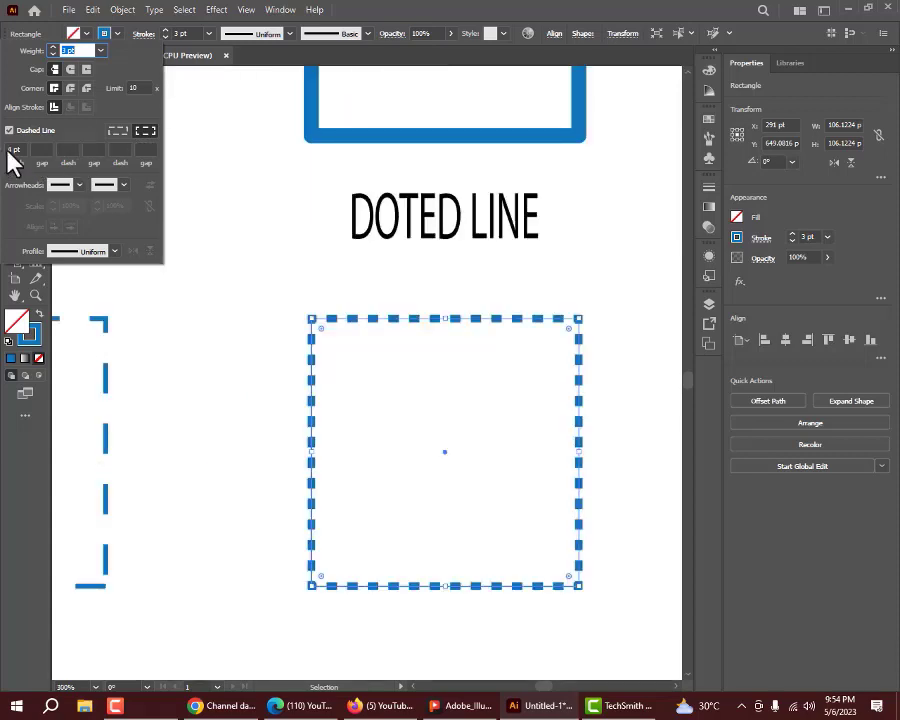
pyautogui.click(12, 150)
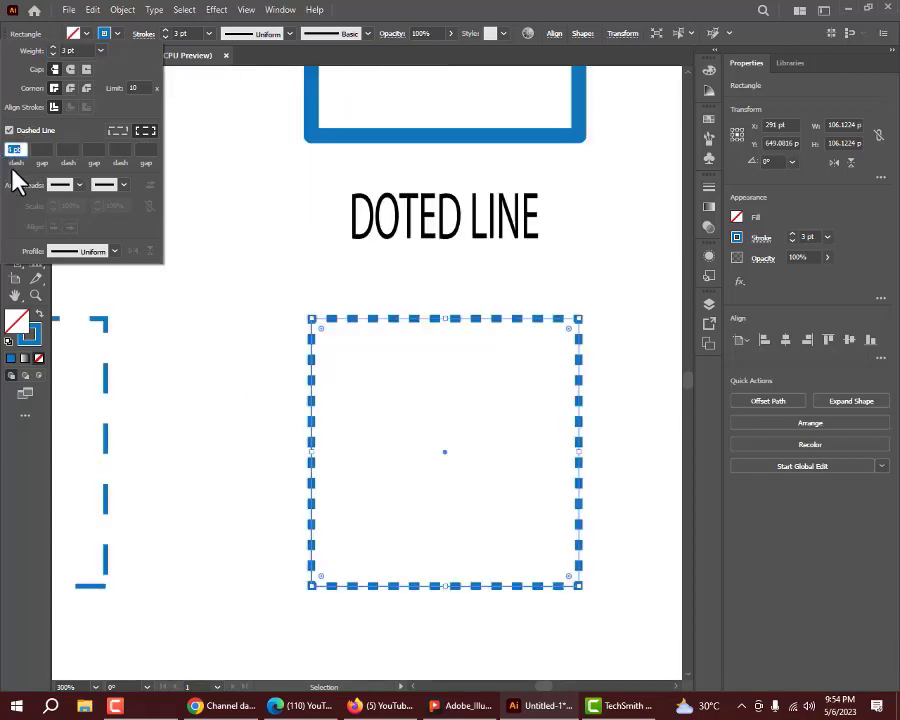
pyautogui.write('3')
pyautogui.press('Return')
pyautogui.click(173, 341)
pyautogui.scroll(-2, 173, 342)
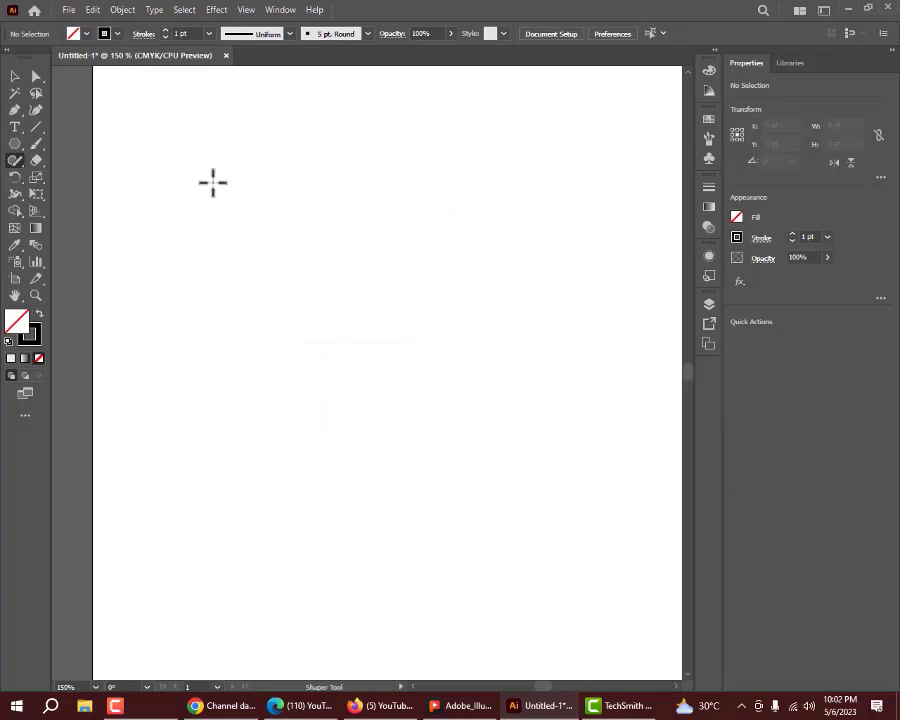
# - Sketch two vertical lines with the Shaper tool, the second one taller and beside the first
pyautogui.moveTo(212, 182); pyautogui.dragTo(209, 331)
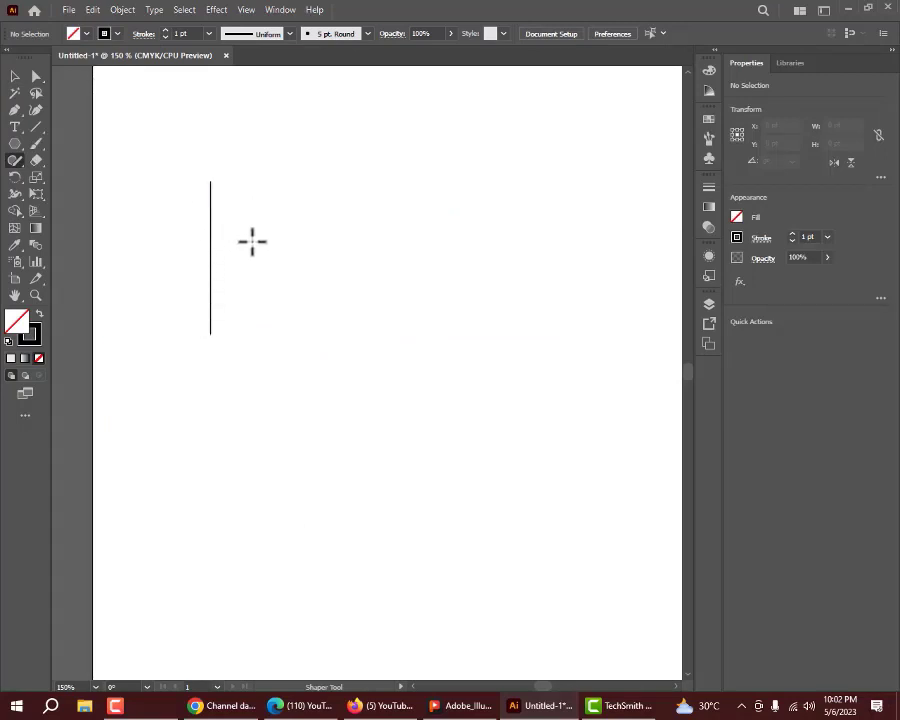
pyautogui.moveTo(282, 184)
pyautogui.mouseDown()
pyautogui.moveTo(314, 289)
pyautogui.moveTo(268, 388)
pyautogui.mouseUp()
pyautogui.moveTo(339, 128); pyautogui.dragTo(331, 199)
pyautogui.moveTo(326, 295); pyautogui.dragTo(328, 350)
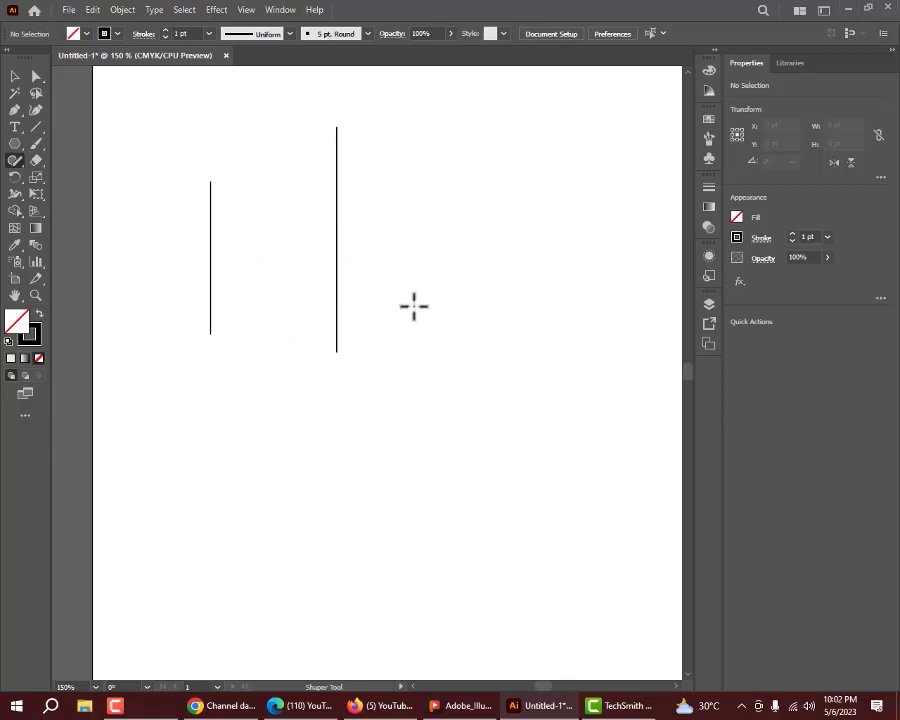
# - Draw a rectangle, a triangle and a circle as rough freehand shapes with the Shaper tool
pyautogui.moveTo(414, 306)
pyautogui.mouseDown()
pyautogui.moveTo(512, 302)
pyautogui.moveTo(507, 422)
pyautogui.moveTo(337, 430)
pyautogui.moveTo(369, 313)
pyautogui.moveTo(418, 311)
pyautogui.mouseUp()
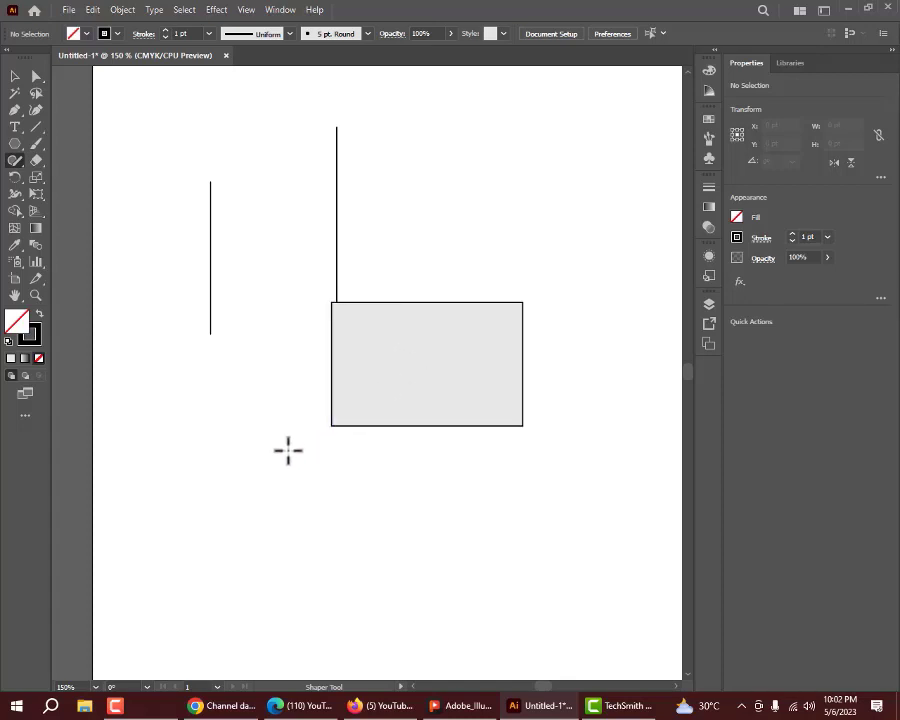
pyautogui.moveTo(195, 496)
pyautogui.mouseDown()
pyautogui.moveTo(229, 511)
pyautogui.moveTo(193, 508)
pyautogui.mouseUp()
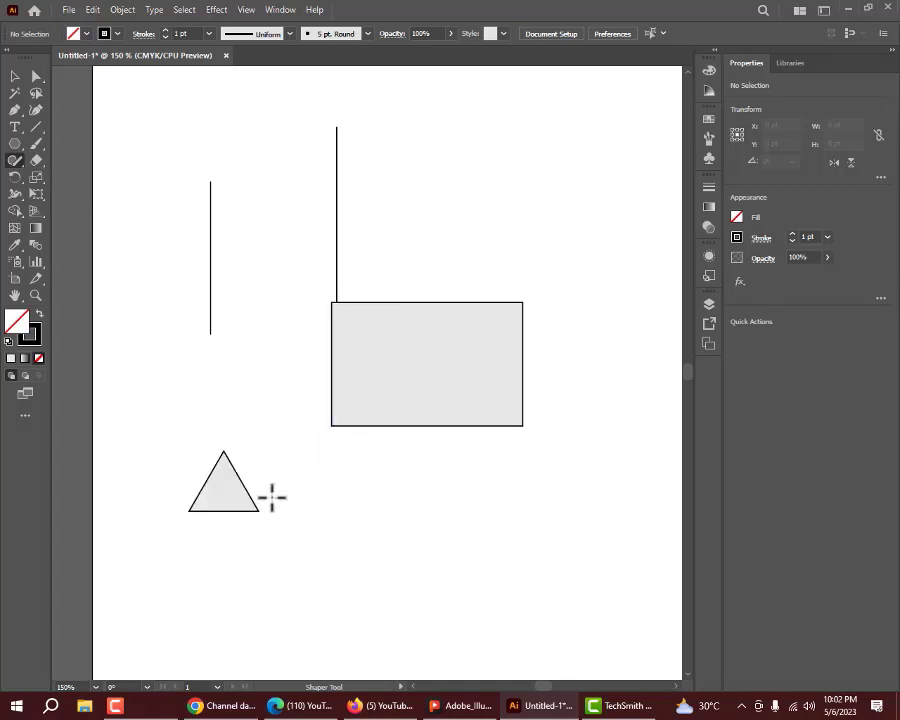
pyautogui.moveTo(327, 507)
pyautogui.mouseDown()
pyautogui.moveTo(362, 504)
pyautogui.moveTo(374, 577)
pyautogui.moveTo(304, 586)
pyautogui.moveTo(302, 540)
pyautogui.moveTo(334, 508)
pyautogui.mouseUp()
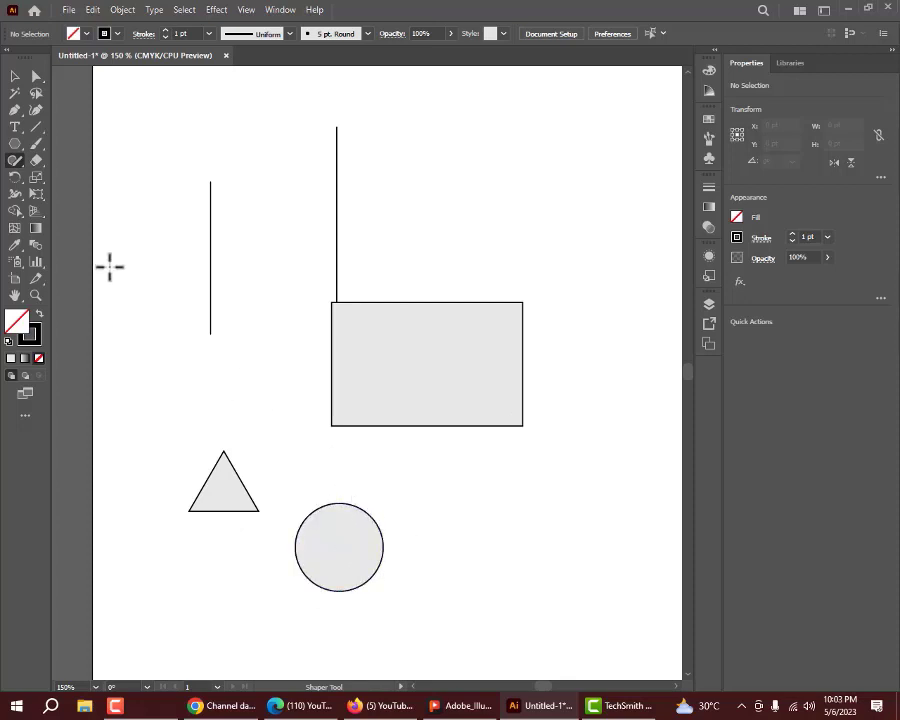
# - Draw a wavy open path about 211 pt wide and a rough closed square below it with the Pencil tool
pyautogui.click(15, 160)
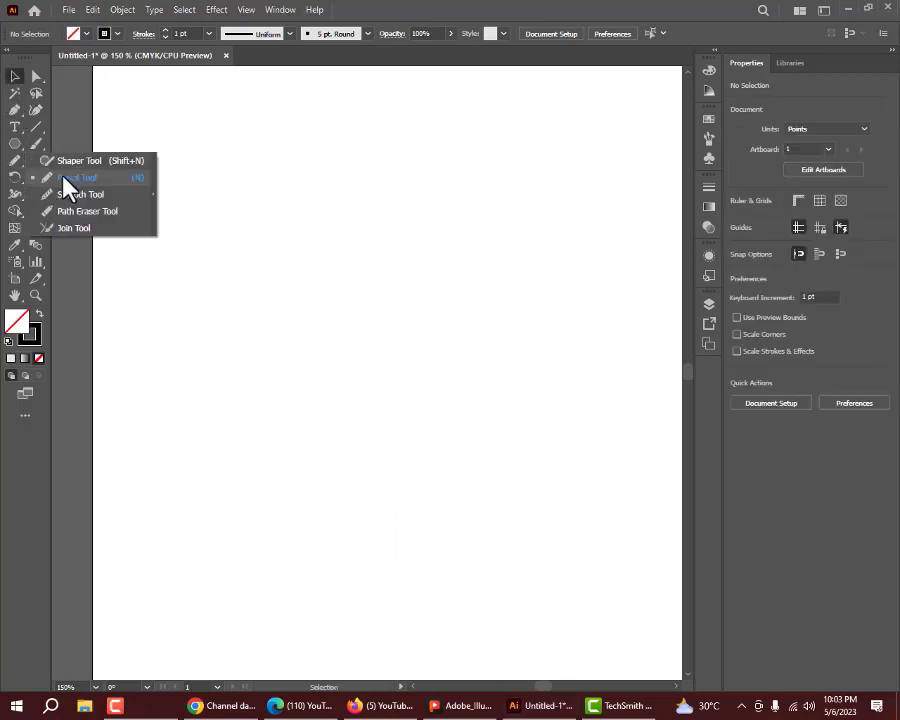
pyautogui.click(64, 178)
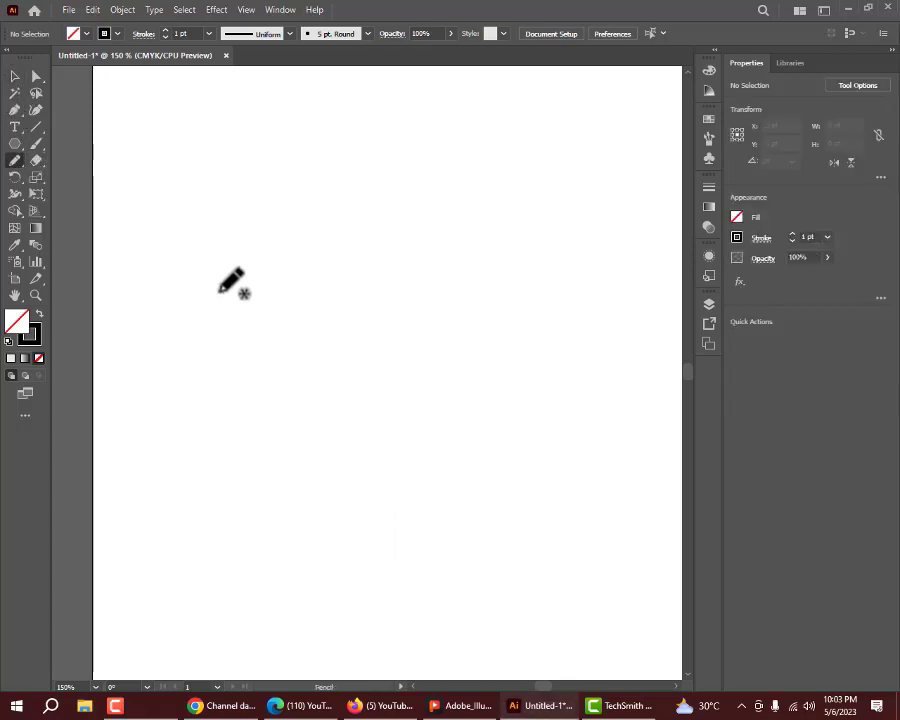
pyautogui.moveTo(167, 334)
pyautogui.mouseDown()
pyautogui.moveTo(203, 320)
pyautogui.moveTo(247, 331)
pyautogui.moveTo(279, 307)
pyautogui.moveTo(286, 344)
pyautogui.moveTo(374, 296)
pyautogui.moveTo(389, 339)
pyautogui.moveTo(432, 328)
pyautogui.mouseUp()
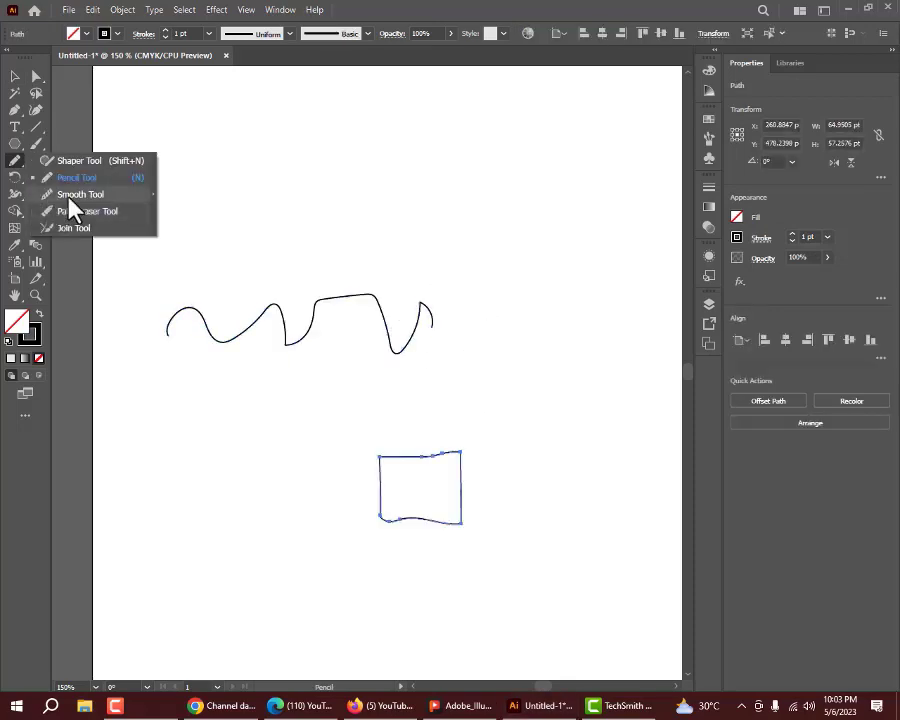
# - Select the wavy path and smooth its deepest valley near the right end with the Smooth tool
pyautogui.press('v')
pyautogui.click(284, 318)
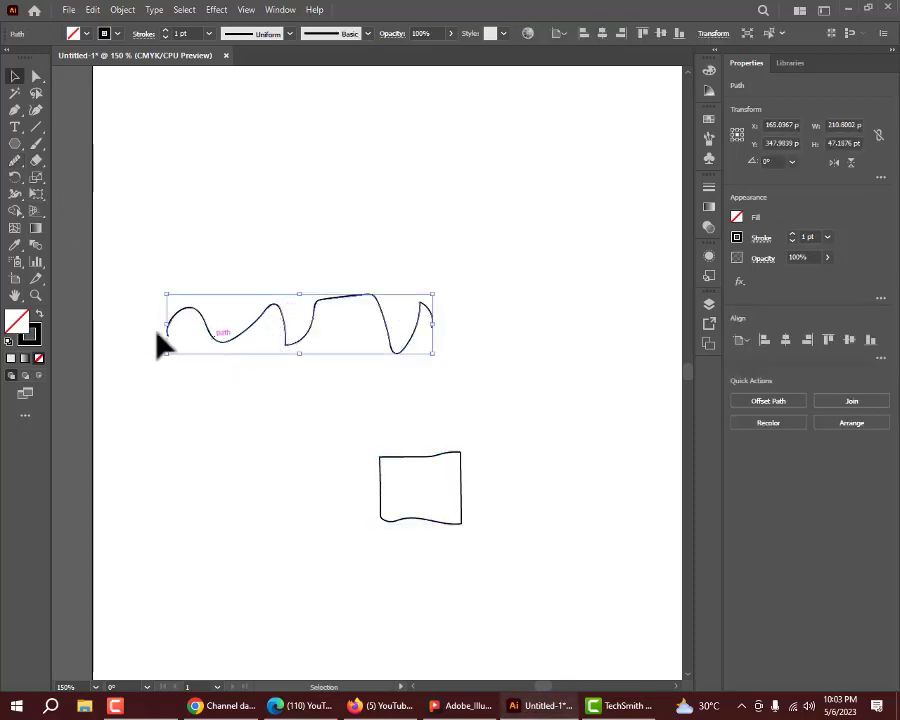
pyautogui.click(13, 163)
pyautogui.click(58, 196)
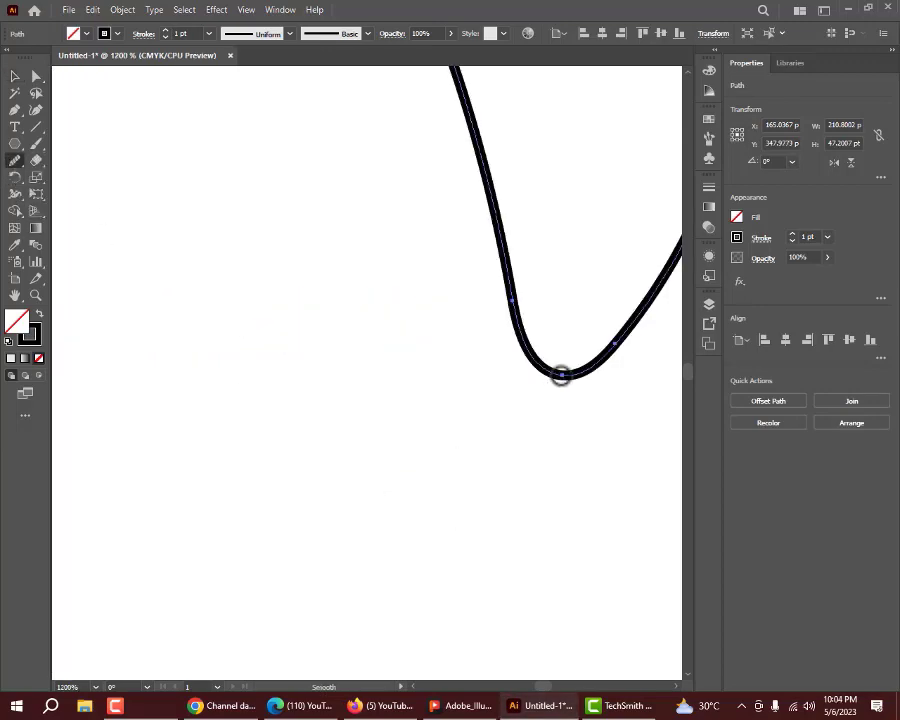
pyautogui.moveTo(562, 375); pyautogui.dragTo(568, 263)
pyautogui.moveTo(562, 370); pyautogui.dragTo(570, 233)
pyautogui.scroll(-3, 430, 354)
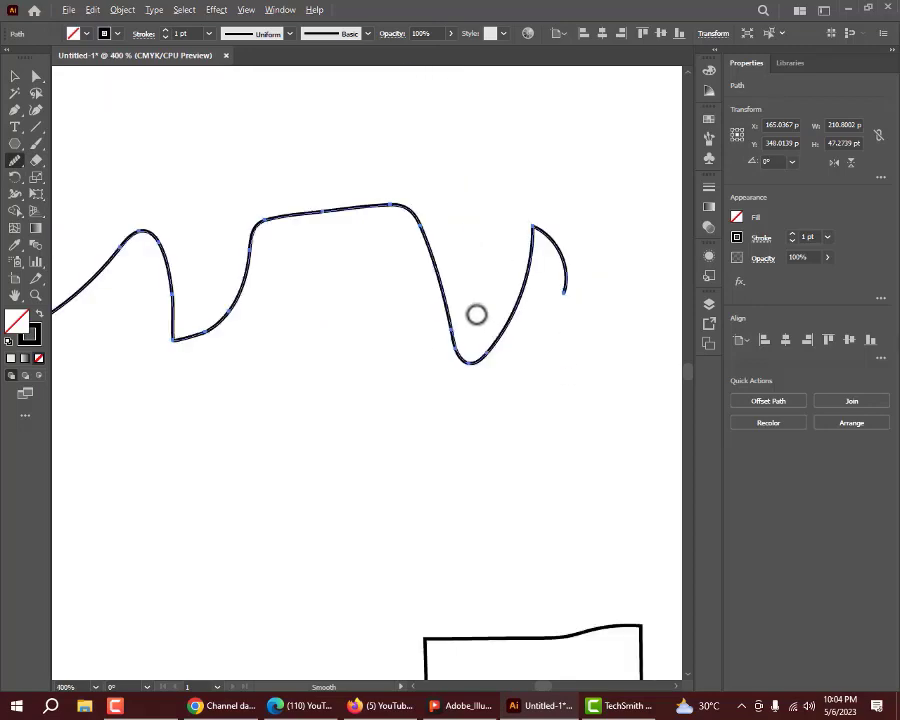
# - Smooth the sharp peak at the right end of the wavy path
pyautogui.scroll(5, 530, 225)
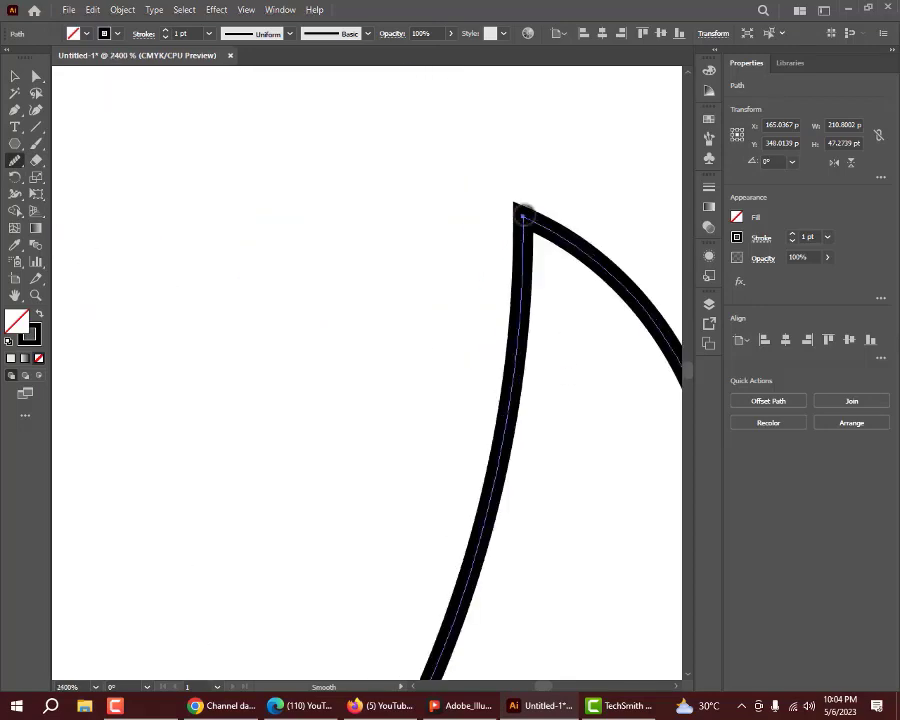
pyautogui.moveTo(524, 215); pyautogui.dragTo(577, 355)
pyautogui.moveTo(526, 218); pyautogui.dragTo(579, 363)
pyautogui.scroll(-5, 554, 334)
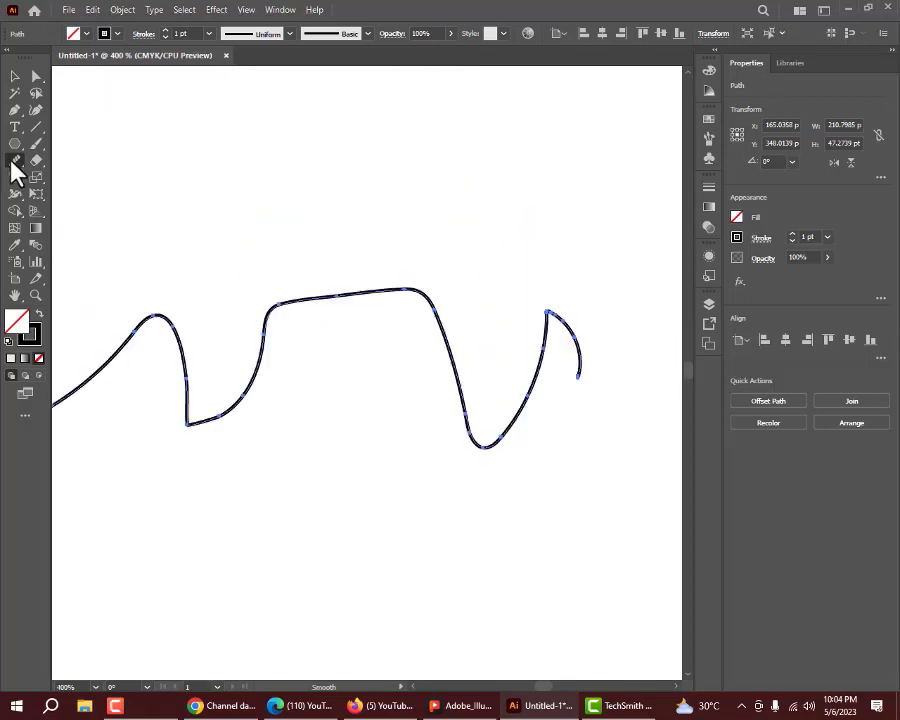
# - Erase the first visible crest of the wavy path and part of the next bend with the Path Eraser tool
pyautogui.moveTo(14, 163)
pyautogui.mouseDown()
pyautogui.moveTo(70, 204)
pyautogui.moveTo(80, 224)
pyautogui.moveTo(86, 210)
pyautogui.mouseUp()
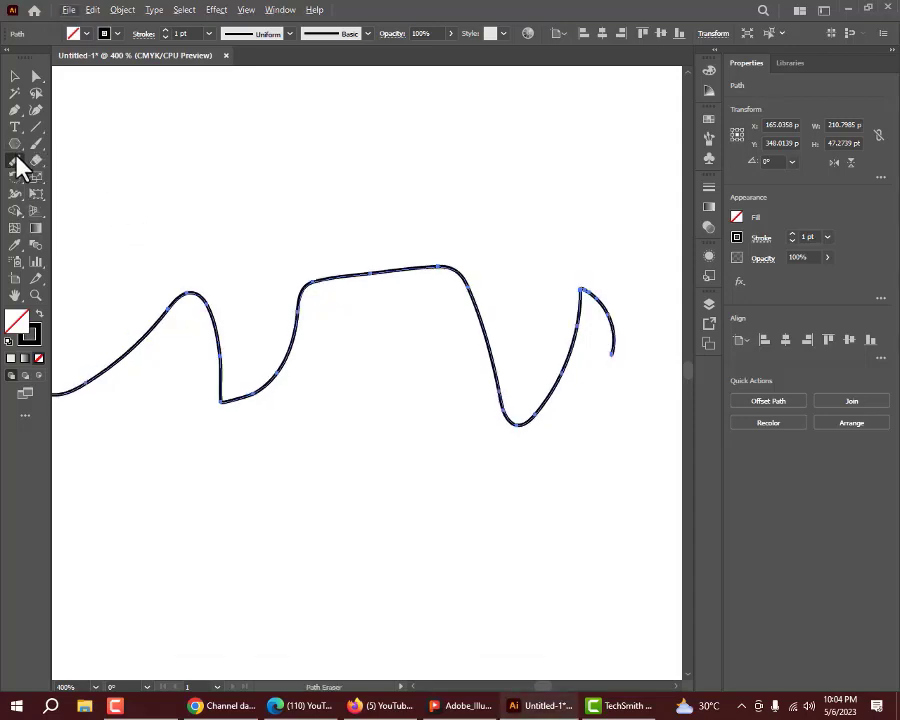
pyautogui.moveTo(18, 165)
pyautogui.mouseDown()
pyautogui.moveTo(60, 195)
pyautogui.moveTo(66, 212)
pyautogui.mouseUp()
pyautogui.scroll(1, 160, 315)
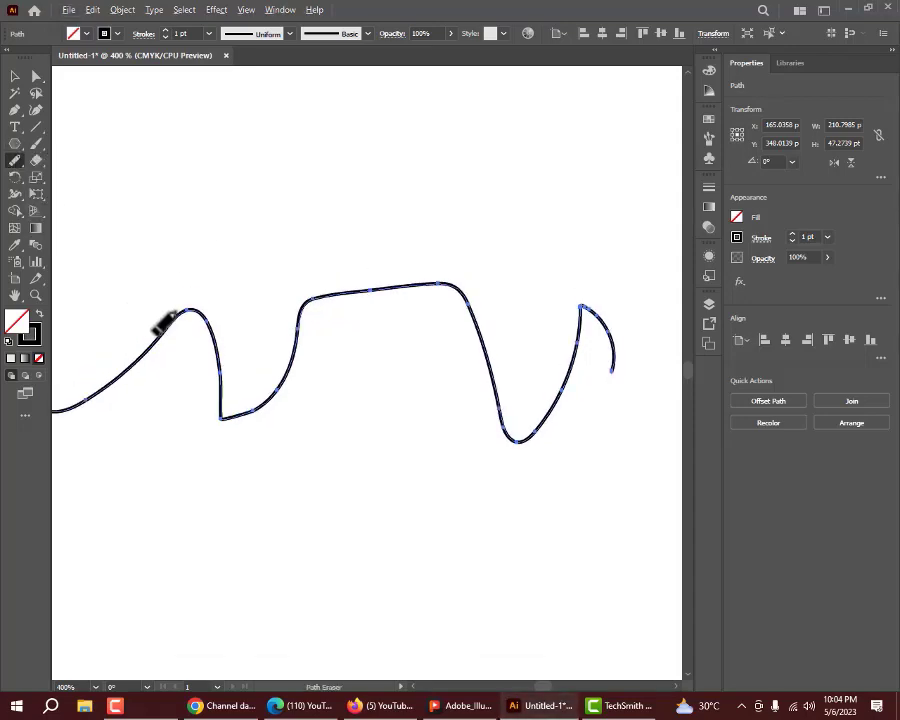
pyautogui.scroll(1, 170, 320)
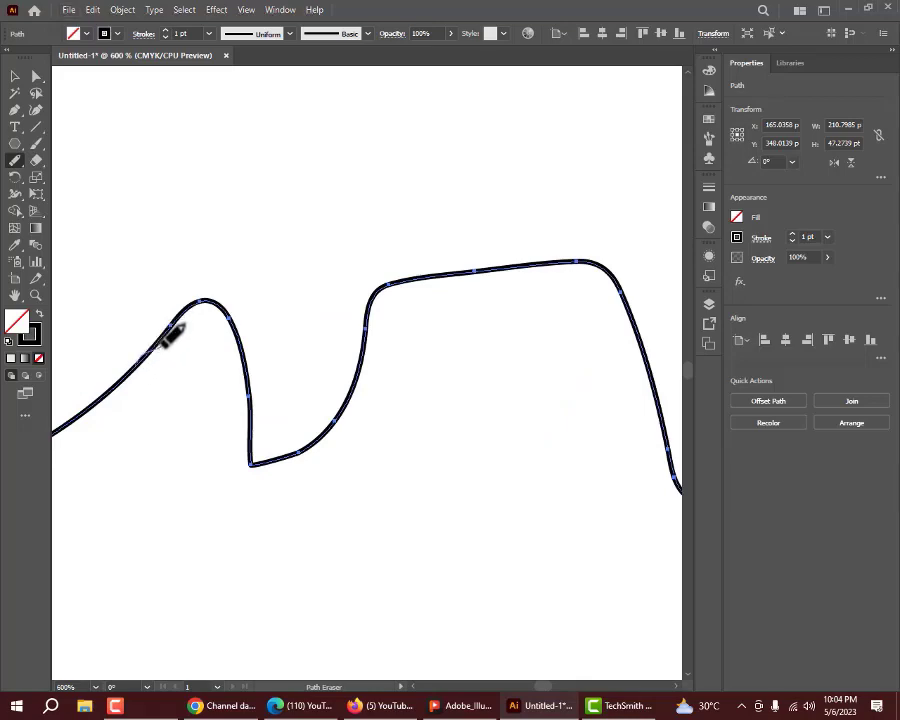
pyautogui.moveTo(180, 318)
pyautogui.mouseDown()
pyautogui.moveTo(217, 297)
pyautogui.moveTo(243, 311)
pyautogui.moveTo(249, 341)
pyautogui.moveTo(240, 362)
pyautogui.mouseUp()
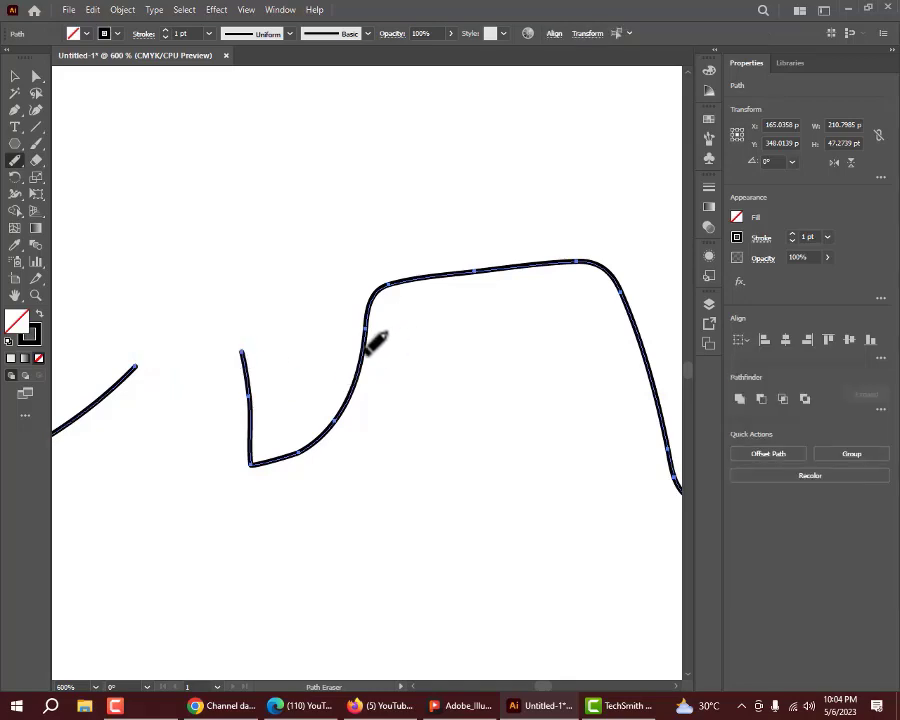
pyautogui.moveTo(412, 275); pyautogui.dragTo(382, 305)
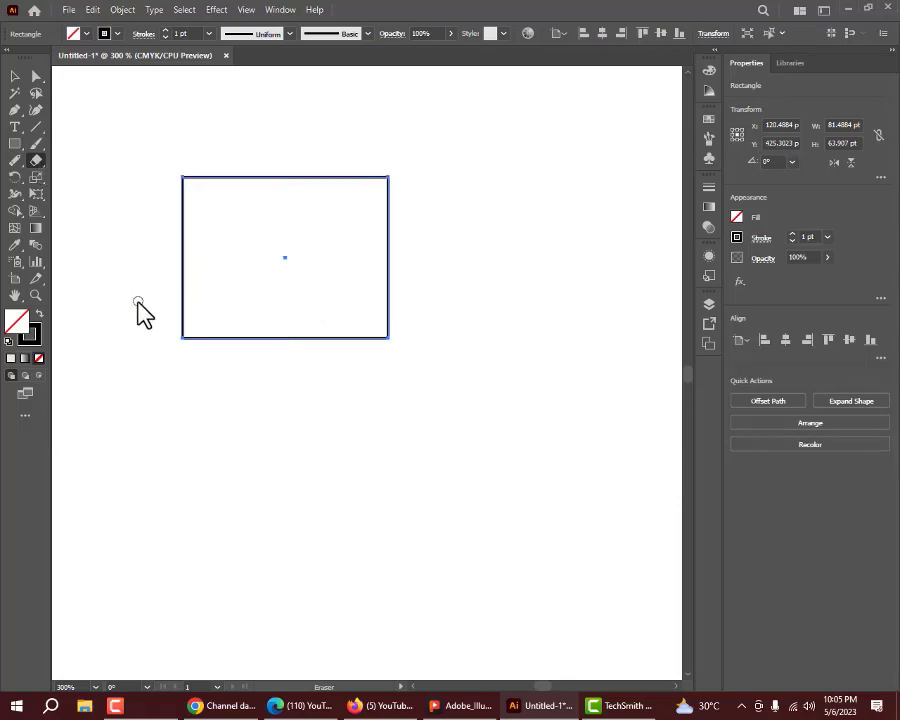
# - Cut off the rectangle's upper-left corner with the Eraser tool and examine the resulting edge up close
pyautogui.scroll(1, 135, 301)
pyautogui.scroll(2, 182, 300)
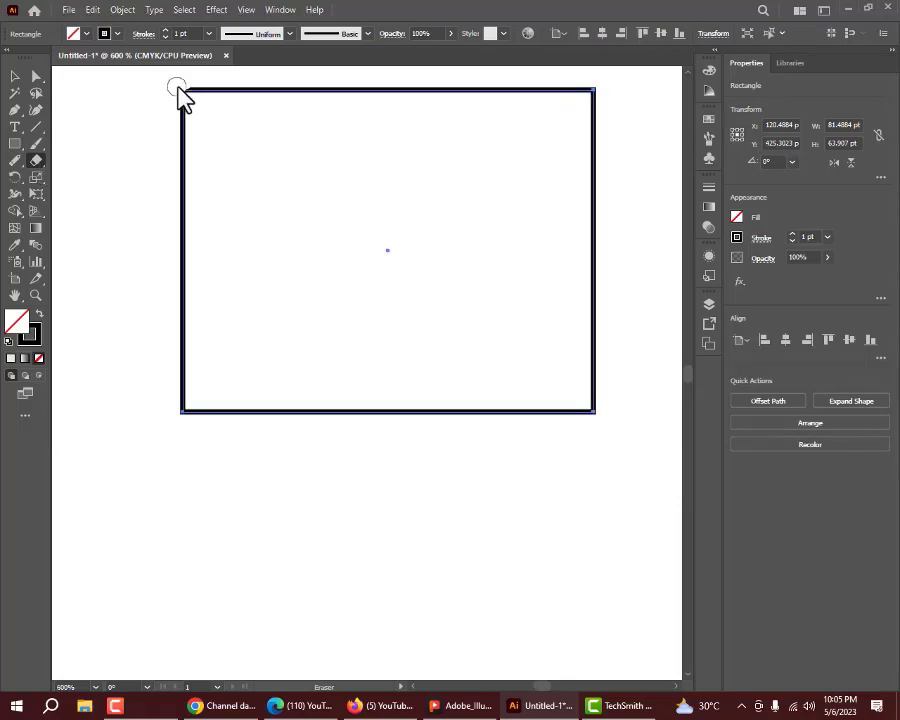
pyautogui.moveTo(170, 98); pyautogui.dragTo(188, 84)
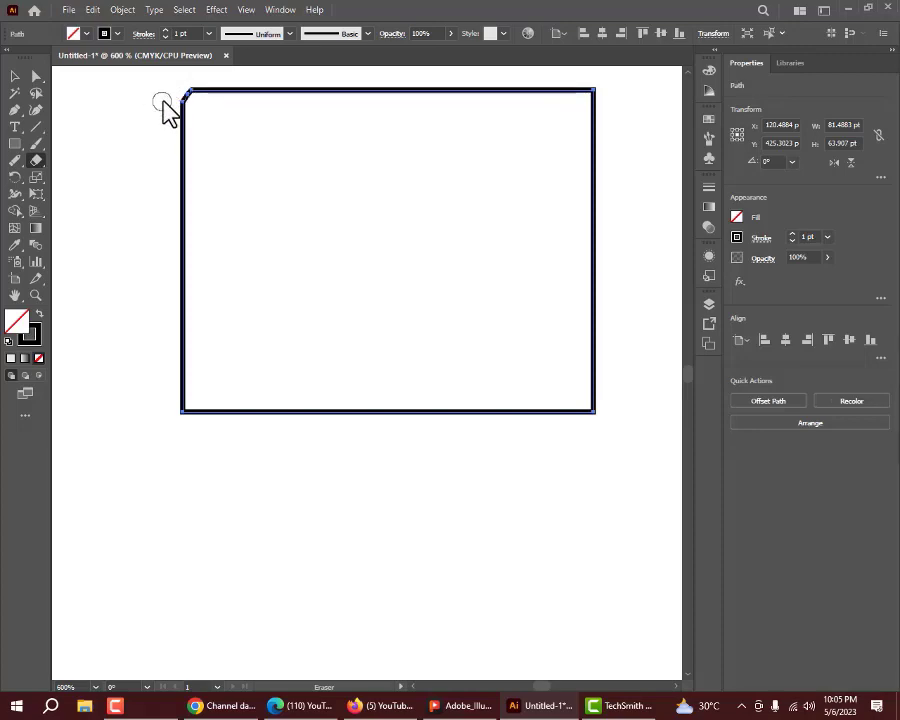
pyautogui.scroll(2, 188, 106)
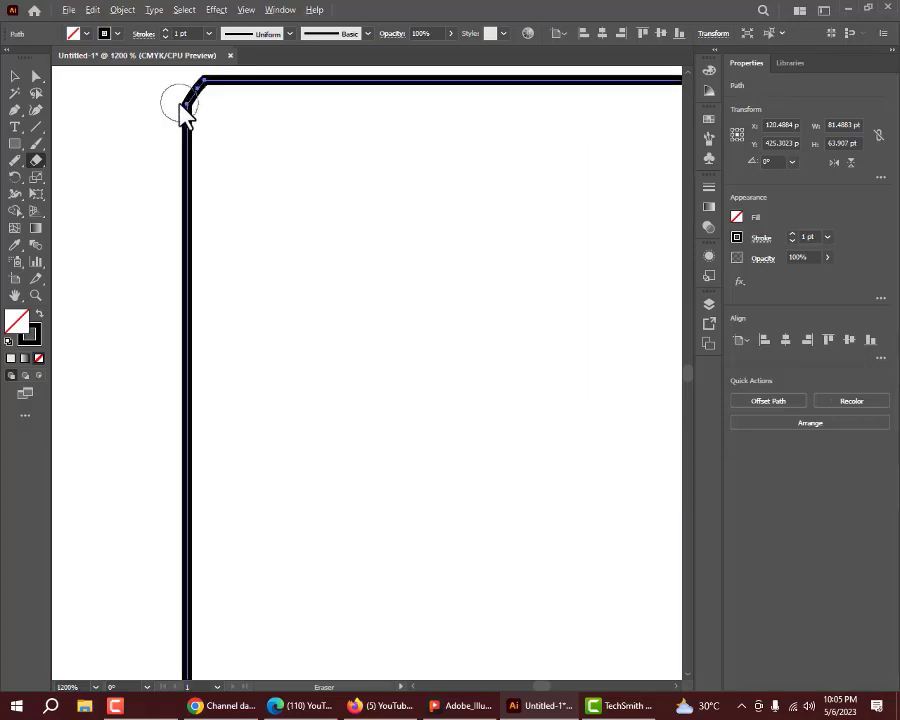
pyautogui.scroll(-1, 184, 126)
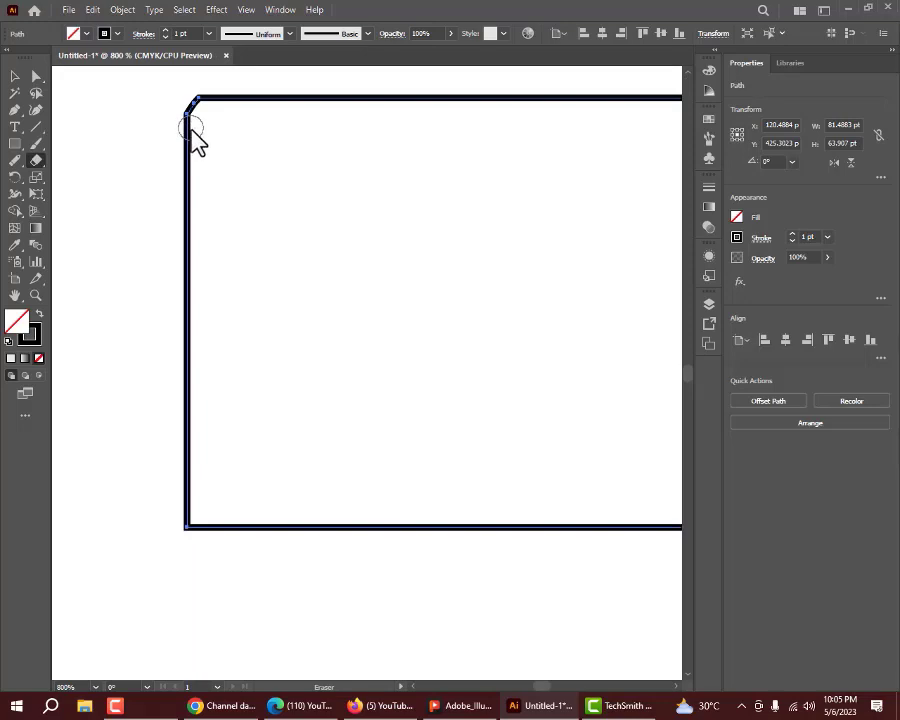
# - Erase a vertical strip near the rectangle's left side to split it, and carve a shallow notch into its top edge
pyautogui.moveTo(230, 112); pyautogui.dragTo(237, 88)
pyautogui.moveTo(238, 561); pyautogui.dragTo(236, 88)
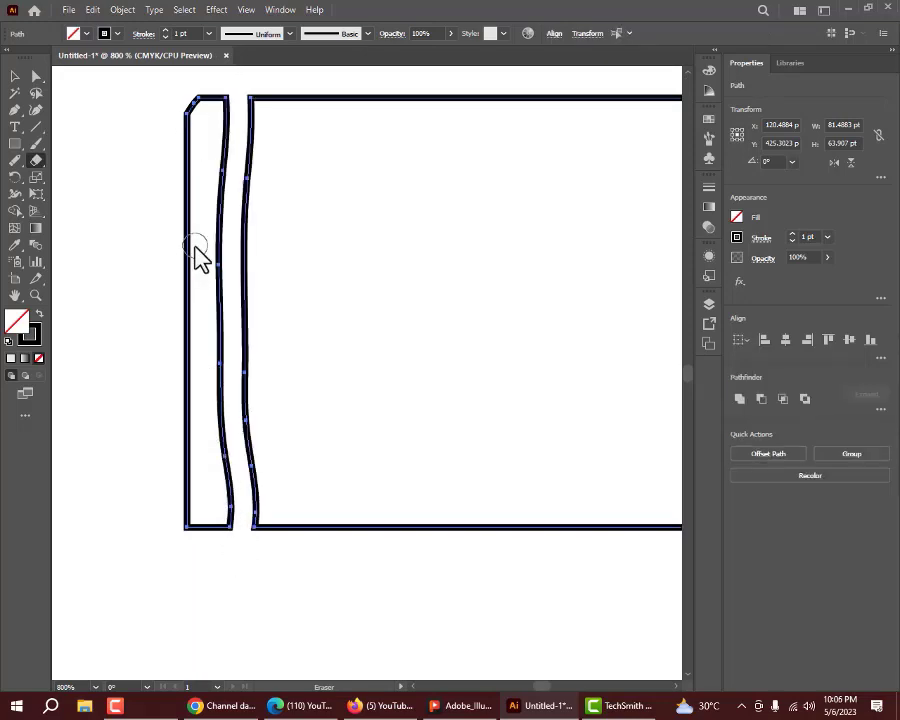
pyautogui.scroll(-1, 200, 278)
pyautogui.moveTo(310, 145); pyautogui.dragTo(474, 147)
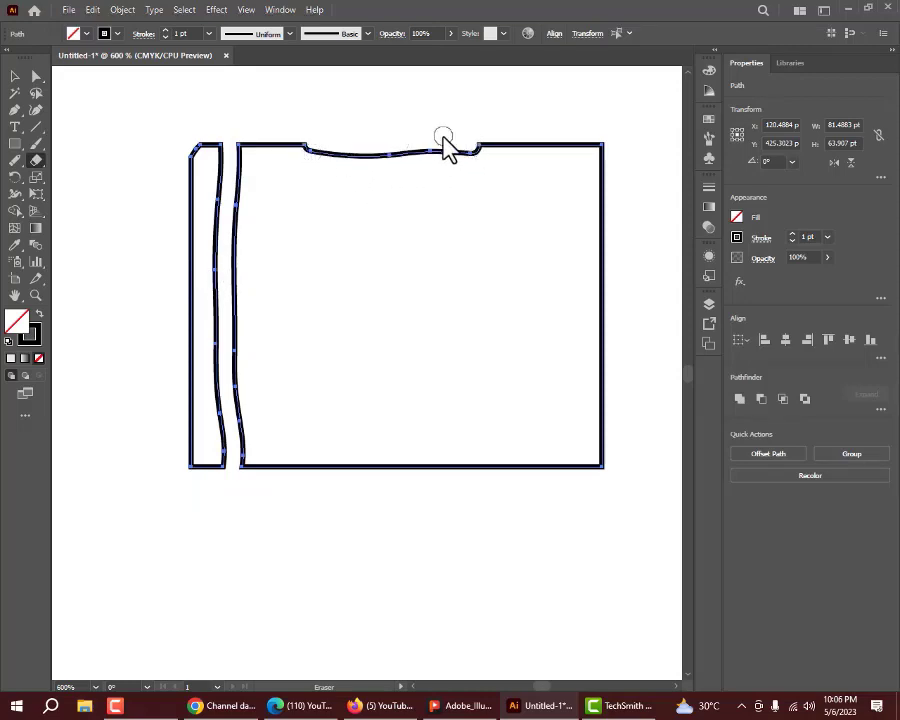
# - Erase part of the notched top edge of the rectangle with the Path Eraser tool
pyautogui.moveTo(15, 160)
pyautogui.mouseDown()
pyautogui.moveTo(46, 214)
pyautogui.moveTo(76, 210)
pyautogui.mouseUp()
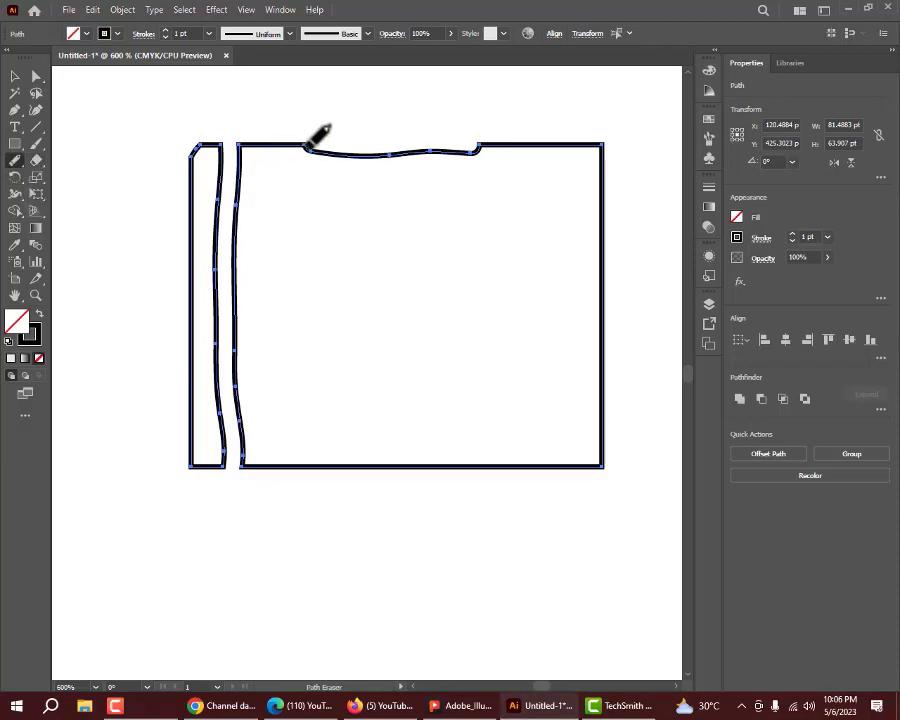
pyautogui.moveTo(306, 148)
pyautogui.mouseDown()
pyautogui.moveTo(478, 149)
pyautogui.moveTo(417, 166)
pyautogui.mouseUp()
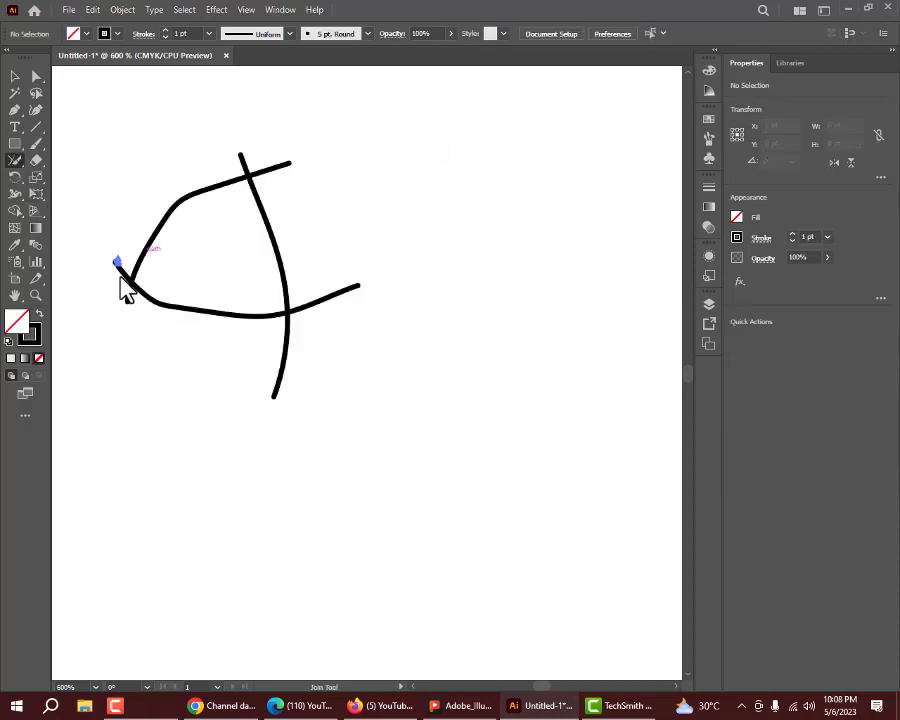
# - Join the three crossing curves at their intersections with the Join tool, trimming the overhanging ends into one closed shape
pyautogui.moveTo(124, 288)
pyautogui.mouseDown()
pyautogui.moveTo(132, 332)
pyautogui.moveTo(125, 320)
pyautogui.mouseUp()
pyautogui.scroll(2, 116, 298)
pyautogui.scroll(1, 355, 167)
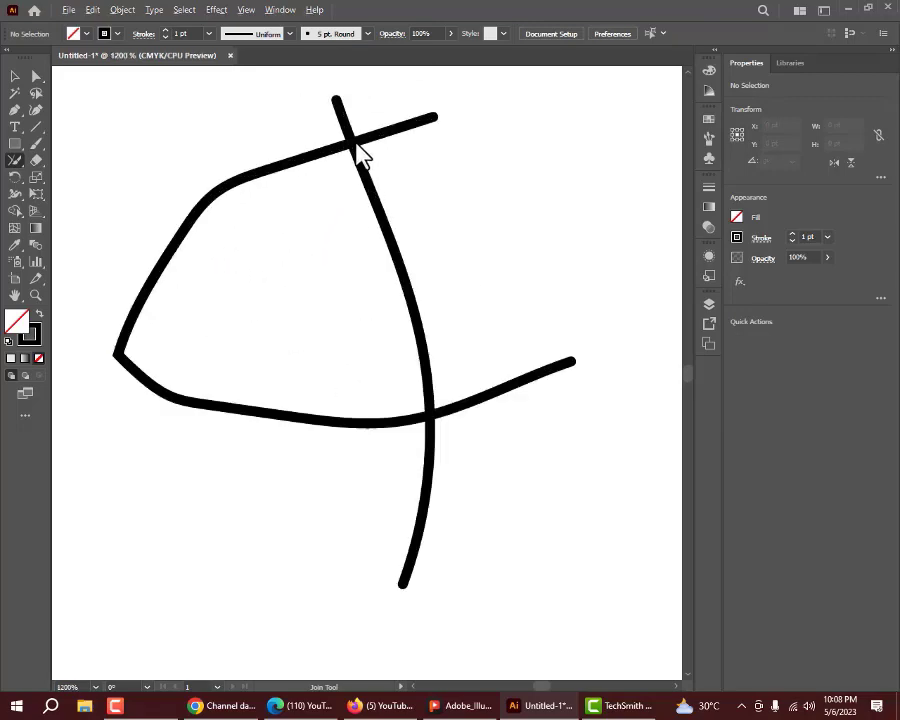
pyautogui.moveTo(392, 142)
pyautogui.mouseDown()
pyautogui.moveTo(357, 116)
pyautogui.moveTo(331, 117)
pyautogui.mouseUp()
pyautogui.moveTo(468, 366)
pyautogui.mouseDown()
pyautogui.moveTo(449, 464)
pyautogui.moveTo(405, 490)
pyautogui.mouseUp()
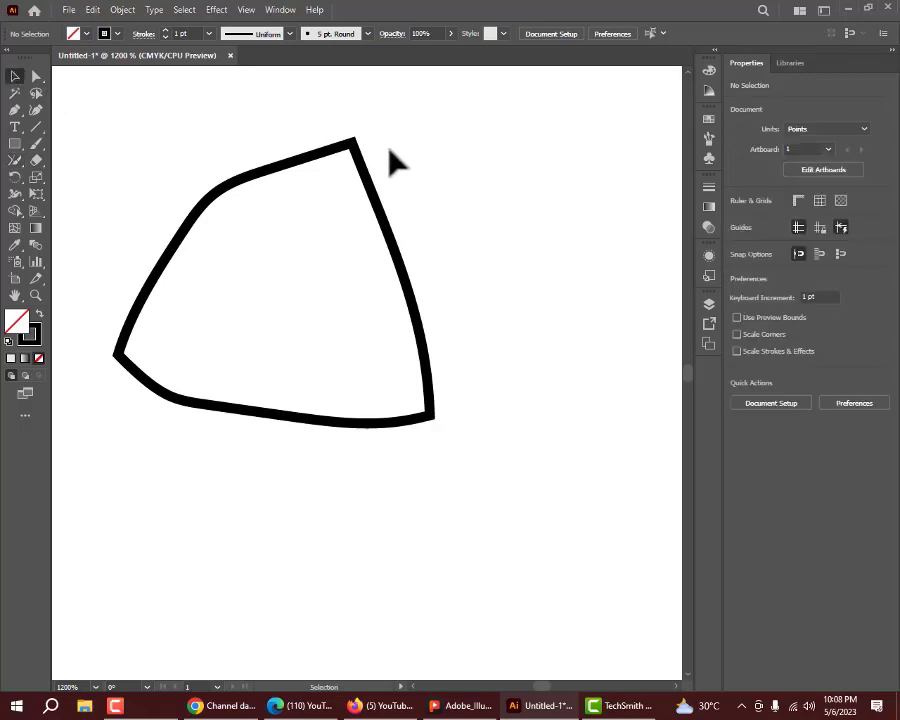
# - Select the joined closed shape and move it about 15 pt to the right and slightly down
pyautogui.moveTo(358, 112); pyautogui.dragTo(254, 323)
pyautogui.moveTo(174, 258); pyautogui.dragTo(320, 289)
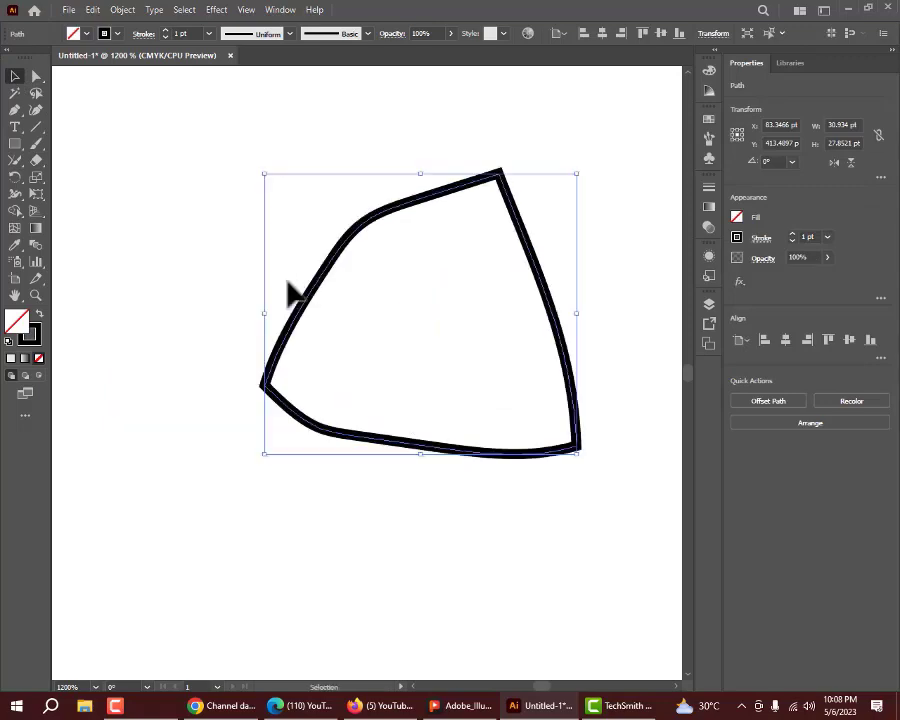
# - Try a blue fill on the joined closed shape and undo it
pyautogui.click(74, 34)
pyautogui.click(108, 67)
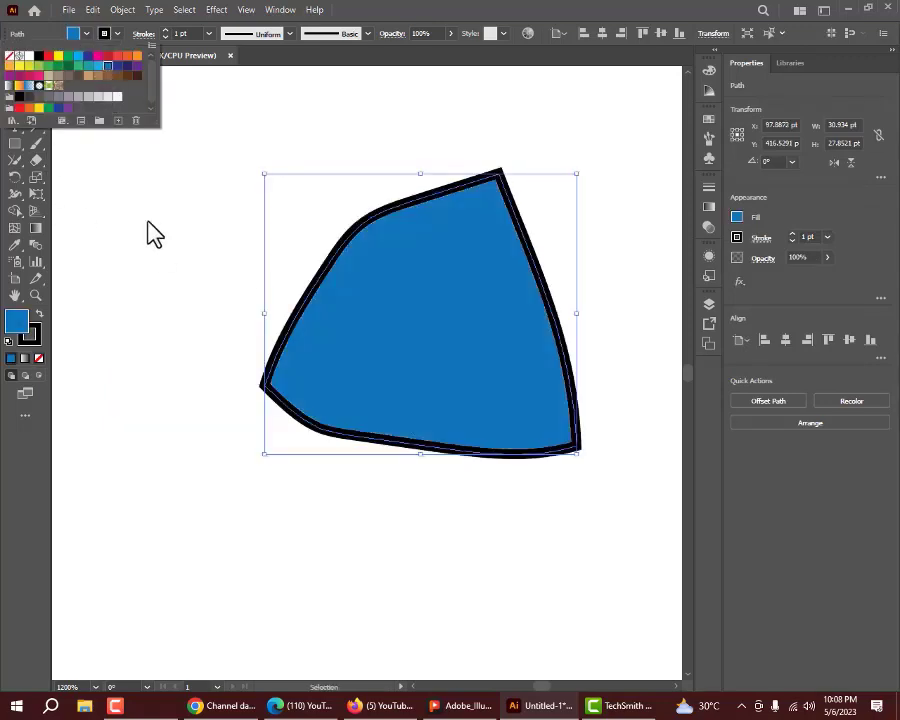
pyautogui.click(157, 266)
pyautogui.hotkey('ctrl', 'z')
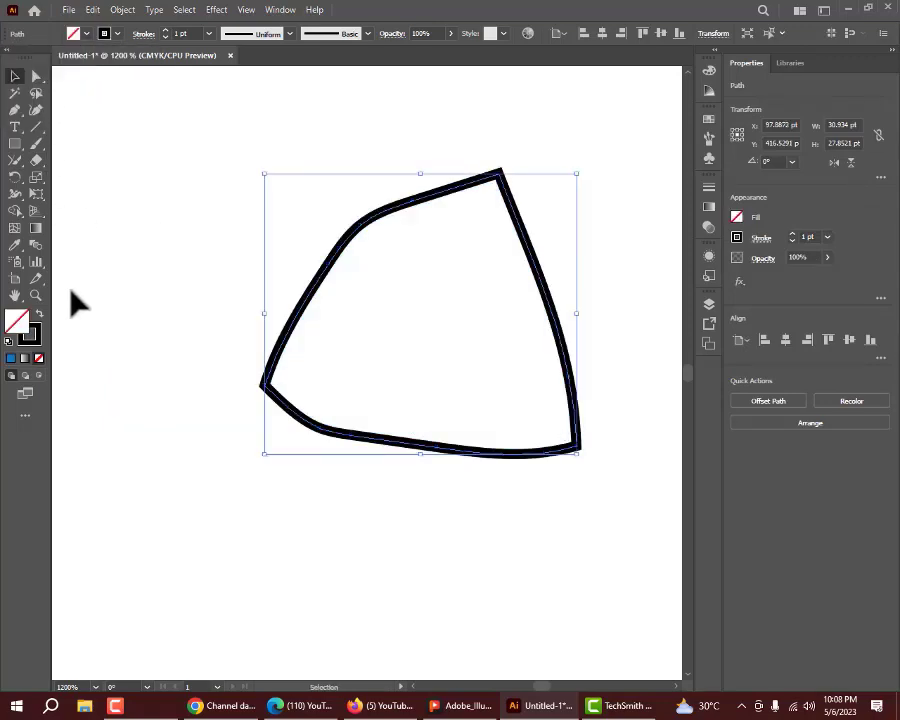
pyautogui.click(14, 160)
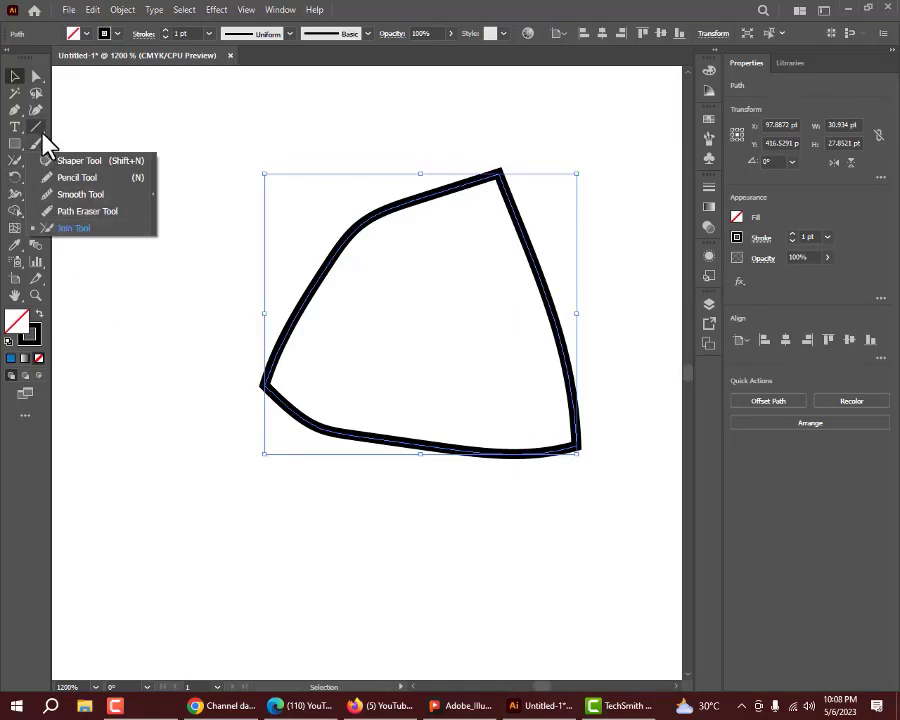
pyautogui.click(37, 128)
pyautogui.click(38, 147)
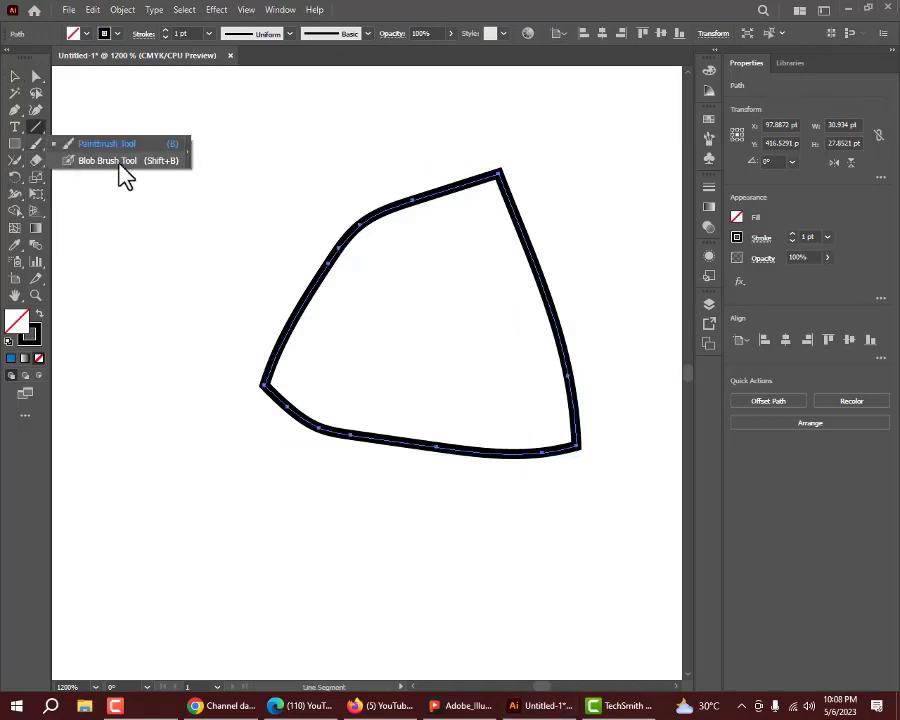
# - Cut the closed shape's path with the Scissors tool at two points along its upper-left curve
pyautogui.click(37, 160)
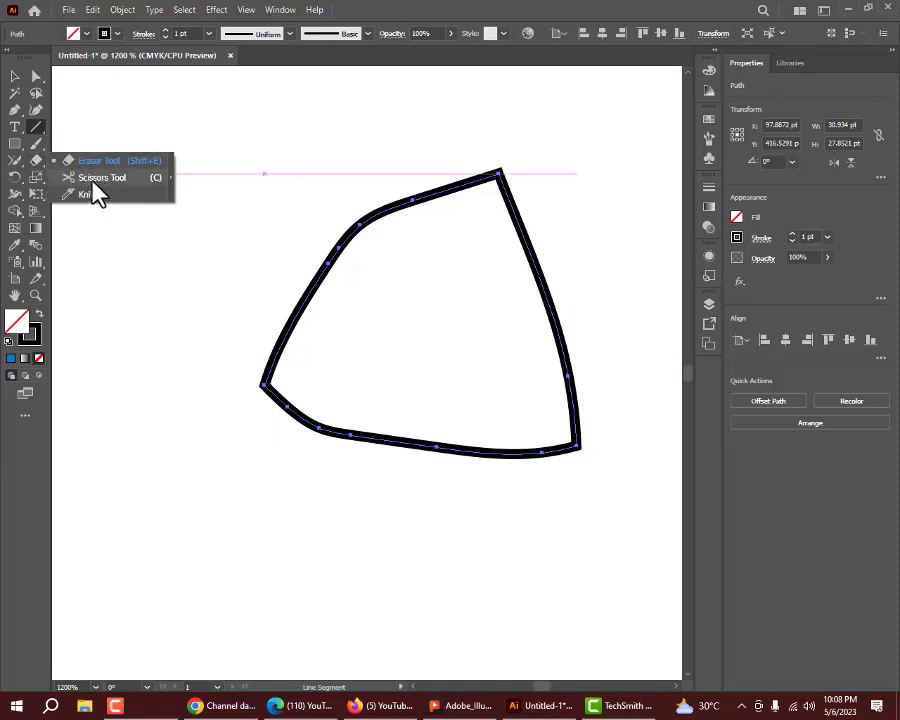
pyautogui.click(100, 178)
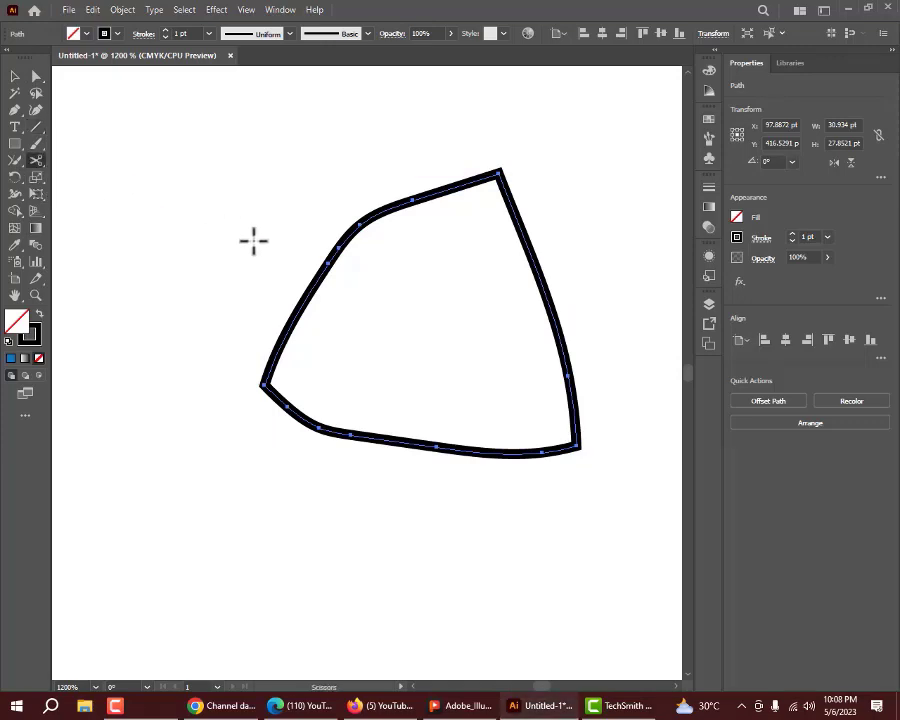
pyautogui.click(295, 312)
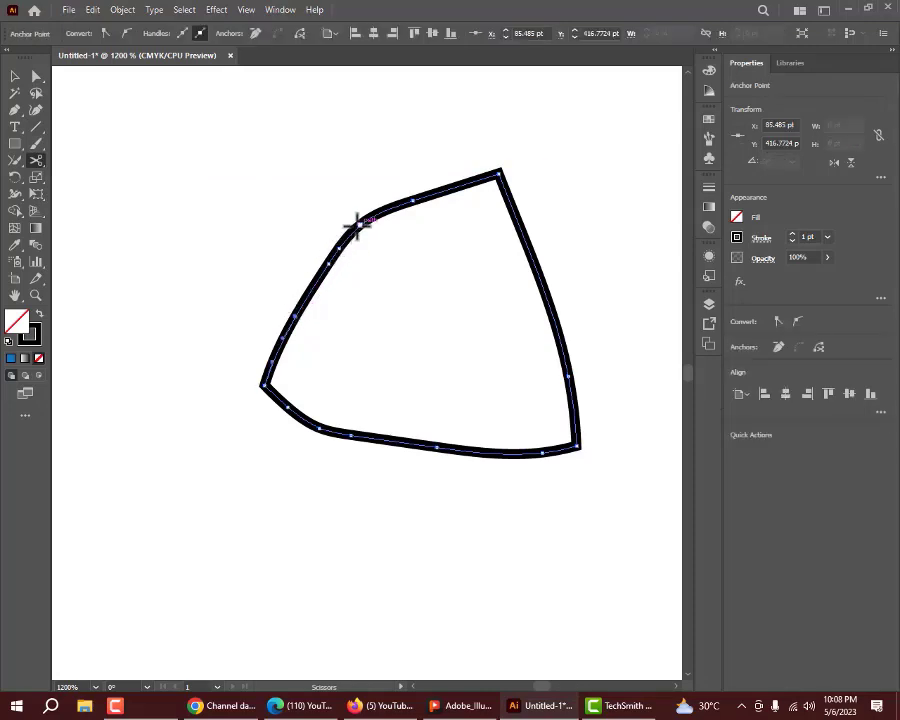
pyautogui.click(362, 226)
# - Move the cut-out upper-left segment about 9 pt to the left and 4 pt up, away from the shape
pyautogui.press('v')
pyautogui.click(321, 282)
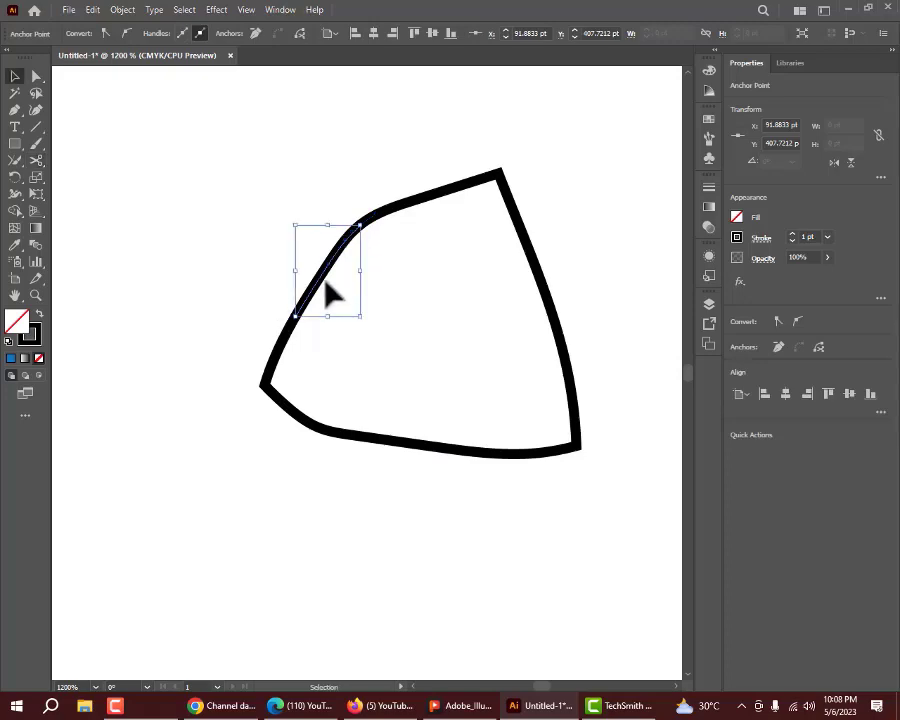
pyautogui.moveTo(310, 270); pyautogui.dragTo(222, 230)
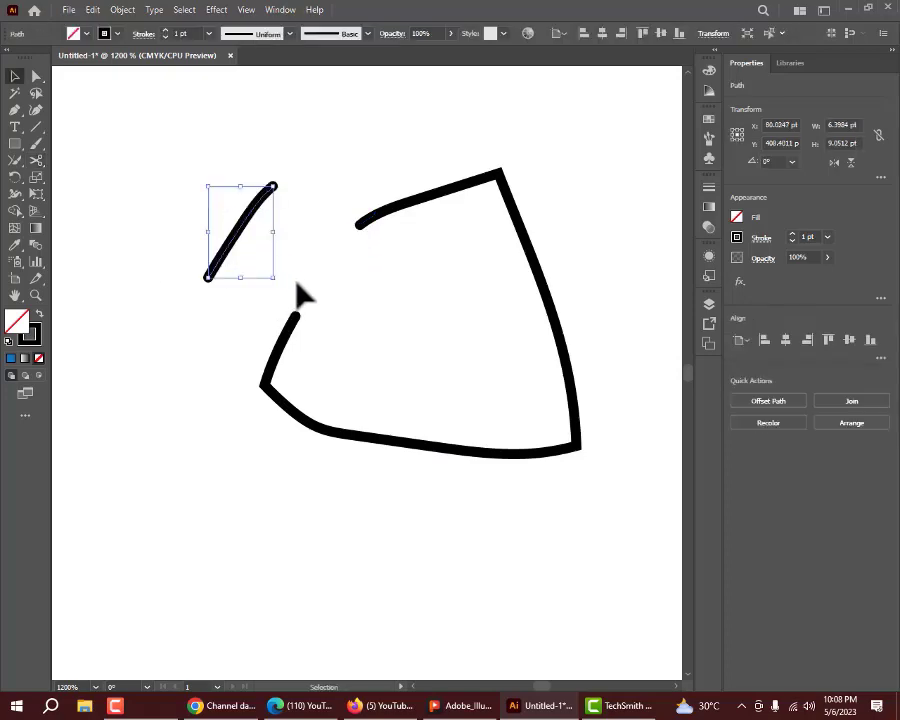
# - Try to cut the large open shape with the Knife tool, once vertically and once diagonally
pyautogui.click(36, 160)
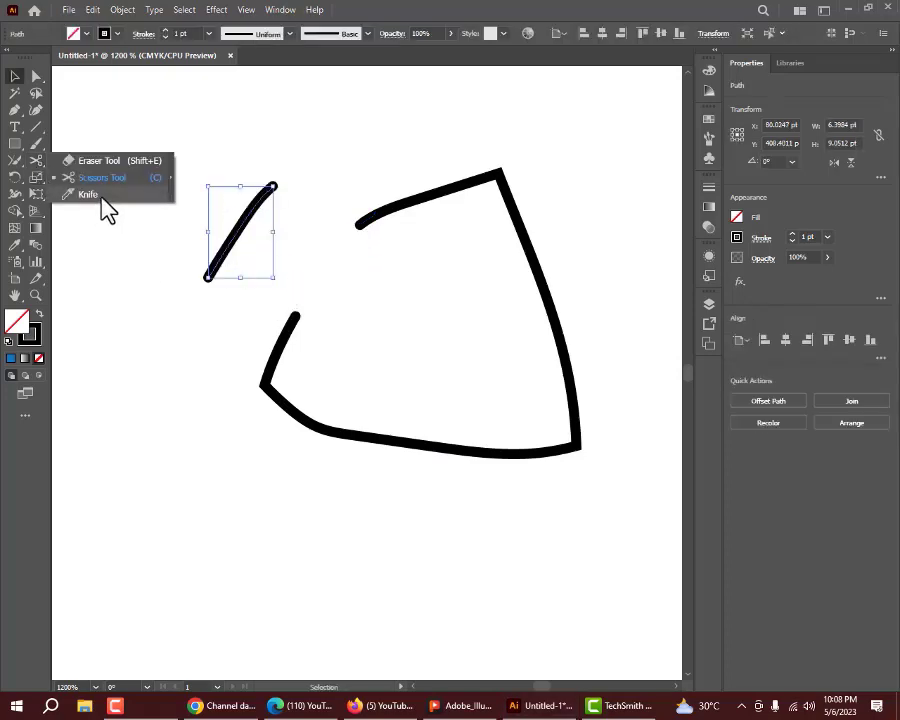
pyautogui.click(101, 197)
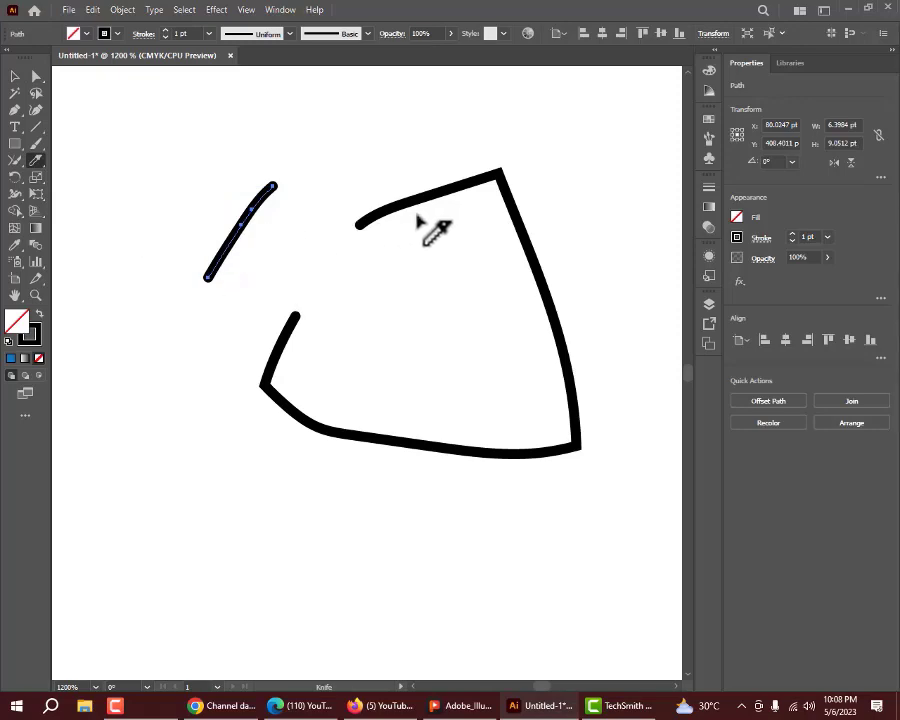
pyautogui.moveTo(446, 157)
pyautogui.mouseDown()
pyautogui.moveTo(458, 420)
pyautogui.moveTo(452, 520)
pyautogui.mouseUp()
pyautogui.moveTo(537, 232); pyautogui.dragTo(348, 452)
# - Draw a rounded rectangle about 7.4 pt wide and 8.7 pt high, above and left of the detached segment
pyautogui.click(15, 143)
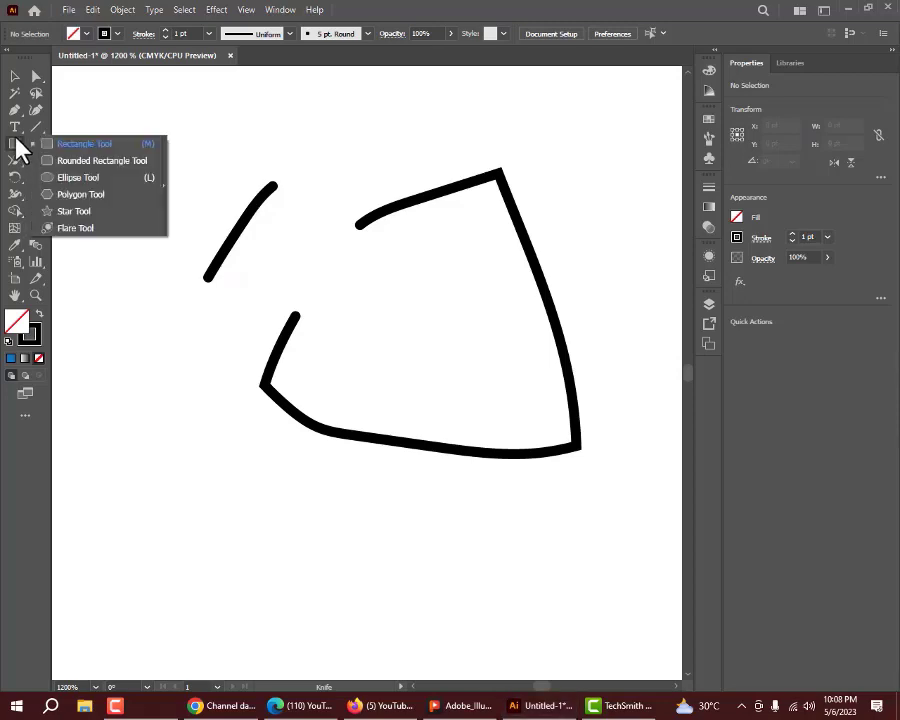
pyautogui.click(78, 160)
pyautogui.moveTo(86, 108); pyautogui.dragTo(166, 198)
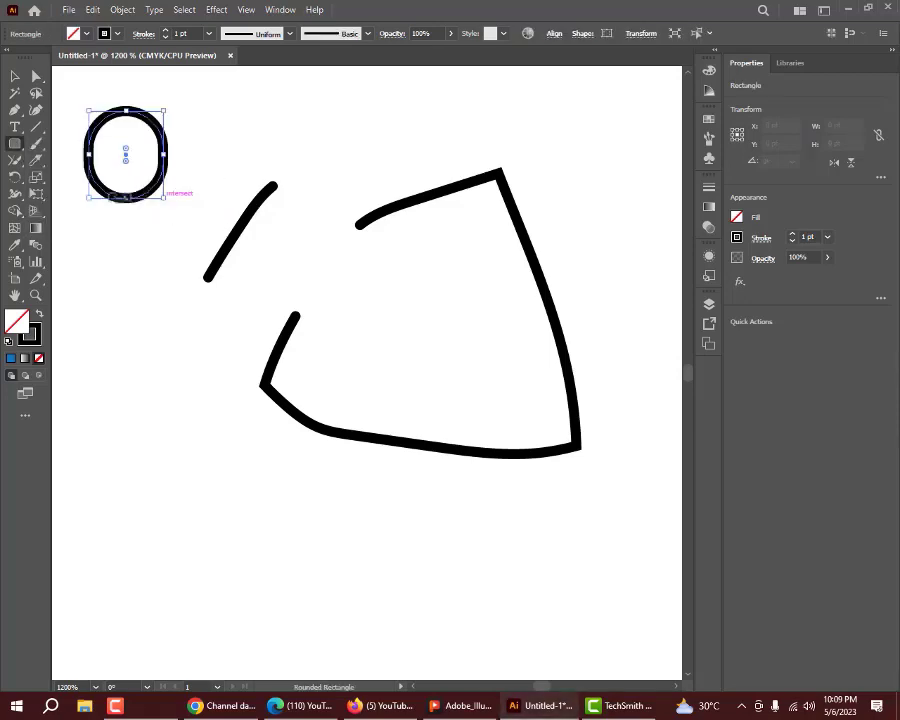
# - Cut the rounded rectangle horizontally across its middle with the Knife tool
pyautogui.click(34, 163)
pyautogui.scroll(1, 84, 185)
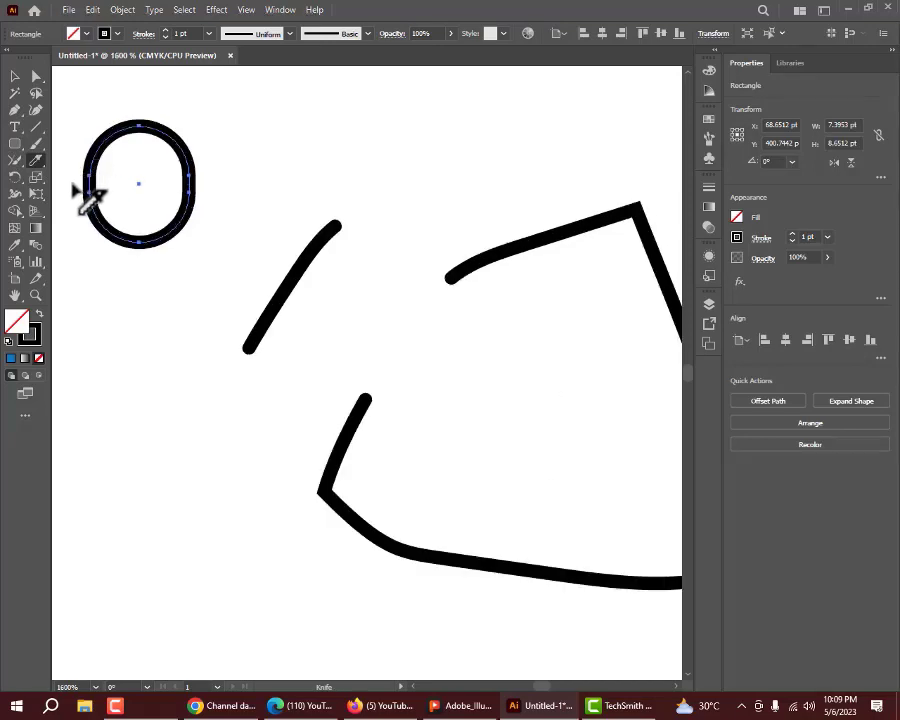
pyautogui.moveTo(82, 185); pyautogui.dragTo(240, 188)
# - Separate the two halves, moving the upper one about 5 pt right and 2 pt up and the lower one about 3.5 pt down
pyautogui.click(15, 77)
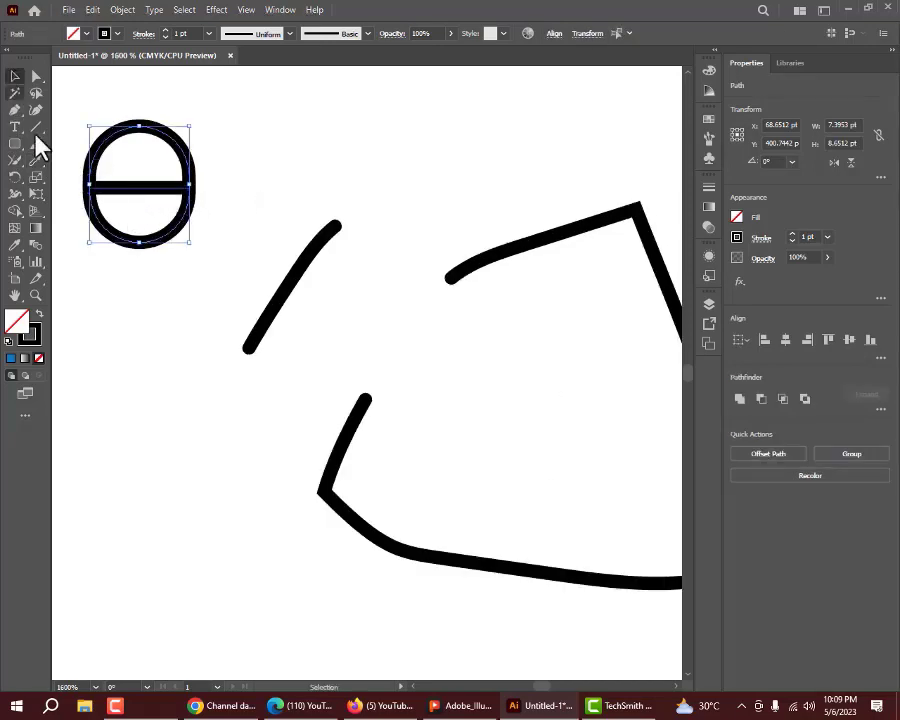
pyautogui.click(92, 212)
pyautogui.scroll(1, 84, 200)
pyautogui.click(110, 186)
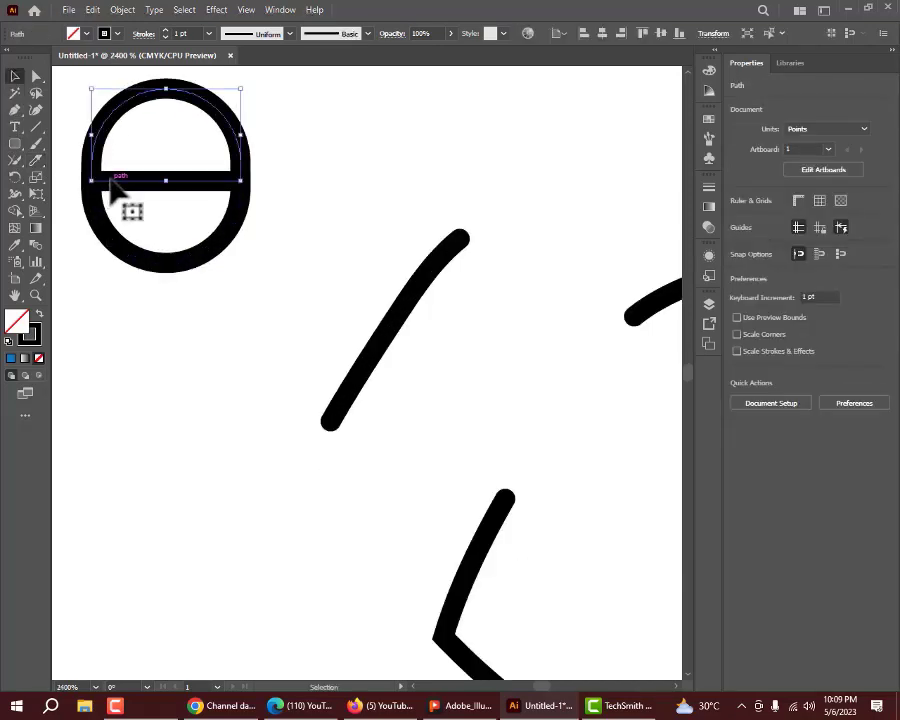
pyautogui.moveTo(116, 185); pyautogui.dragTo(242, 148)
pyautogui.moveTo(173, 187)
pyautogui.mouseDown()
pyautogui.moveTo(173, 257)
pyautogui.moveTo(152, 342)
pyautogui.mouseUp()
# - Split the lower half vertically with the Knife tool and move its right piece about 6 pt to the right
pyautogui.click(35, 162)
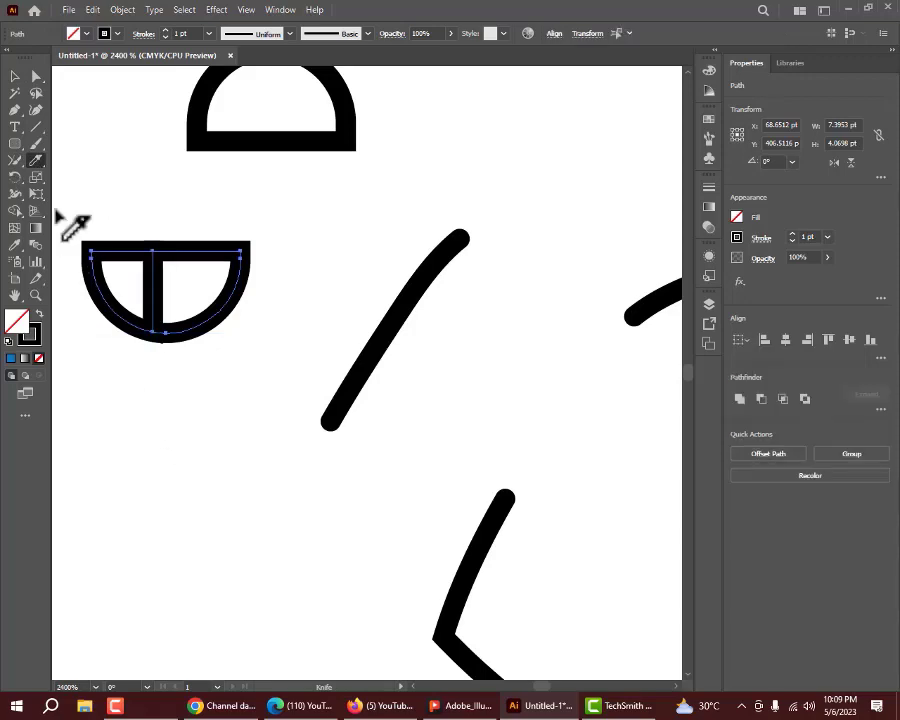
pyautogui.click(15, 76)
pyautogui.click(185, 272)
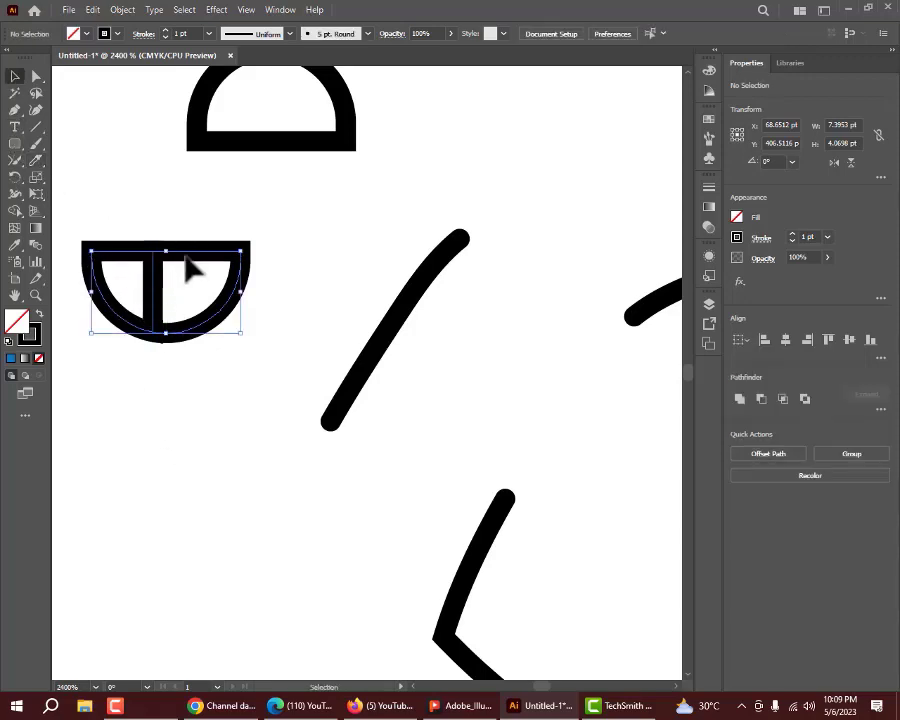
pyautogui.click(185, 257)
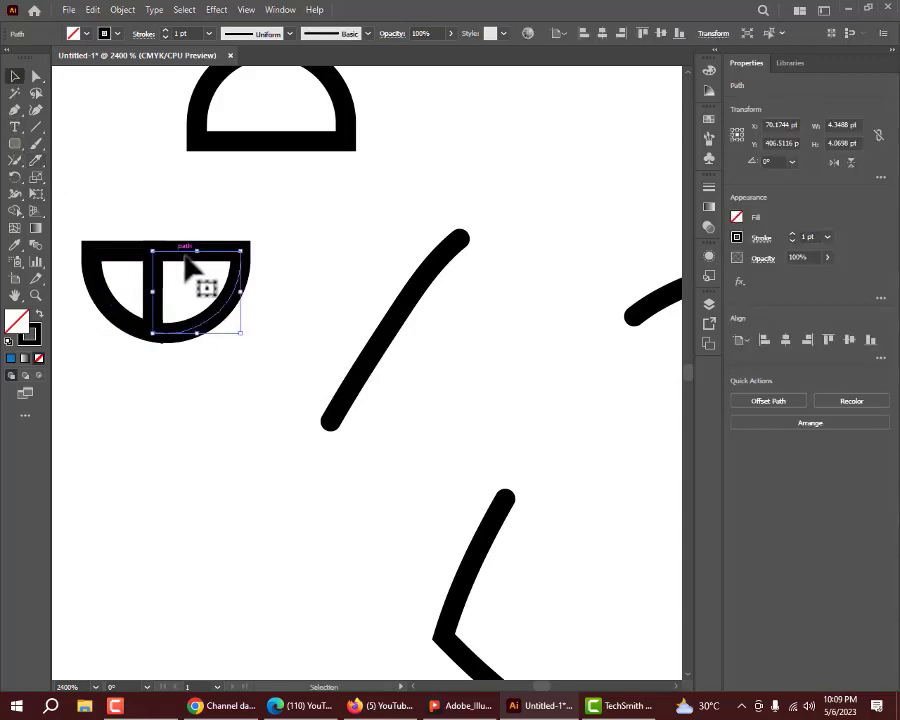
pyautogui.moveTo(145, 283); pyautogui.dragTo(255, 285)
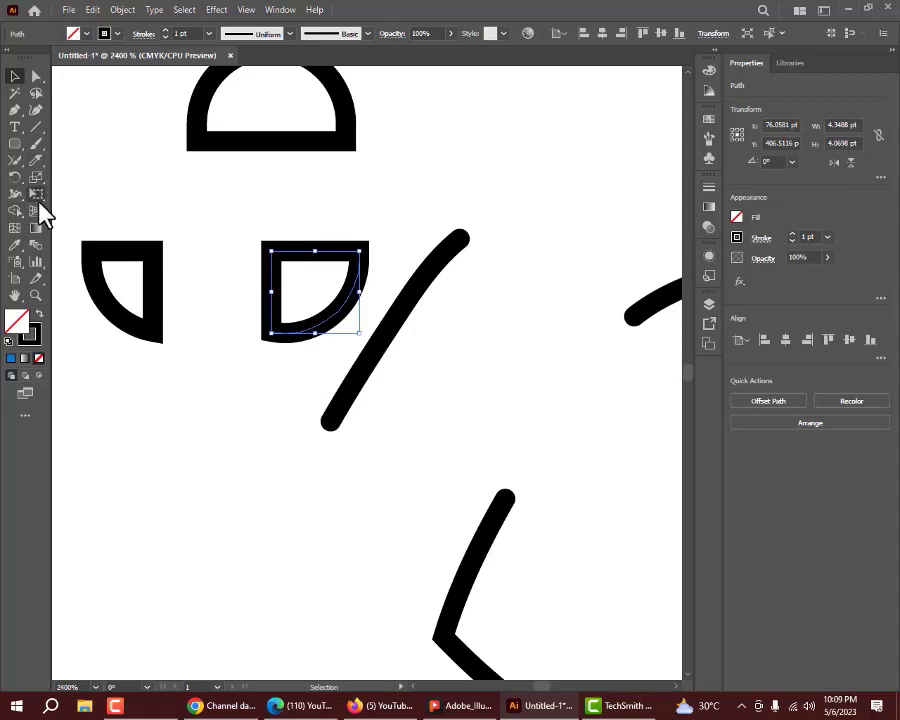
pyautogui.moveTo(36, 162); pyautogui.dragTo(74, 196)
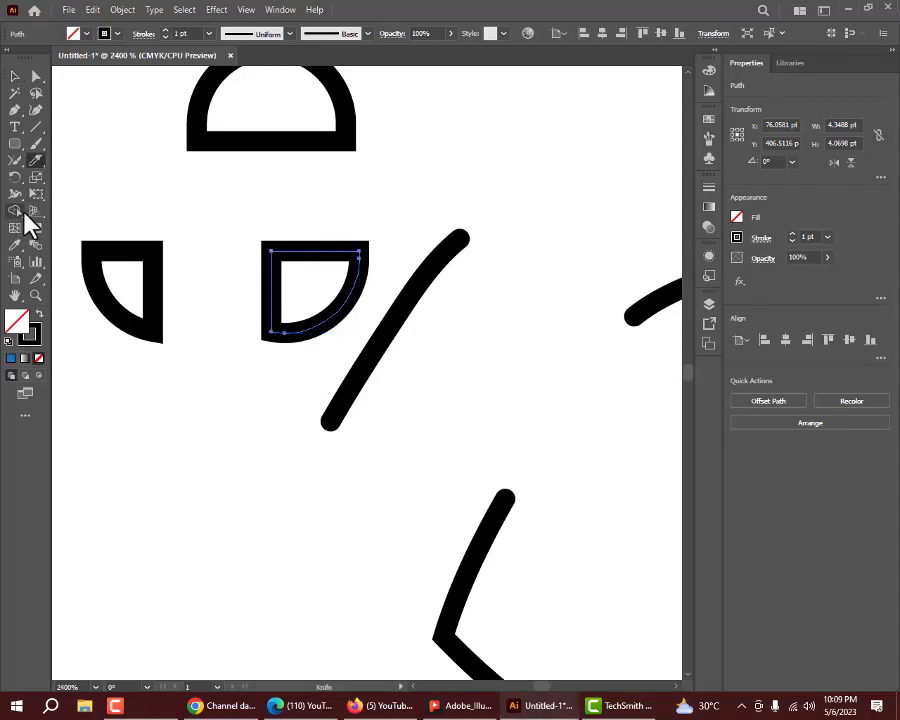